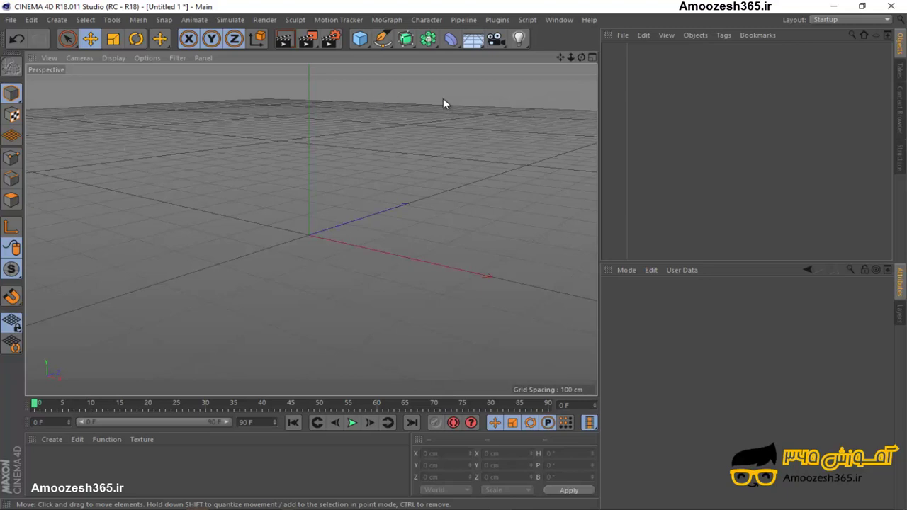
# Add a cube primitive to the scene and keep it selected.
pyautogui.click(411, 43)
pyautogui.click(360, 38)
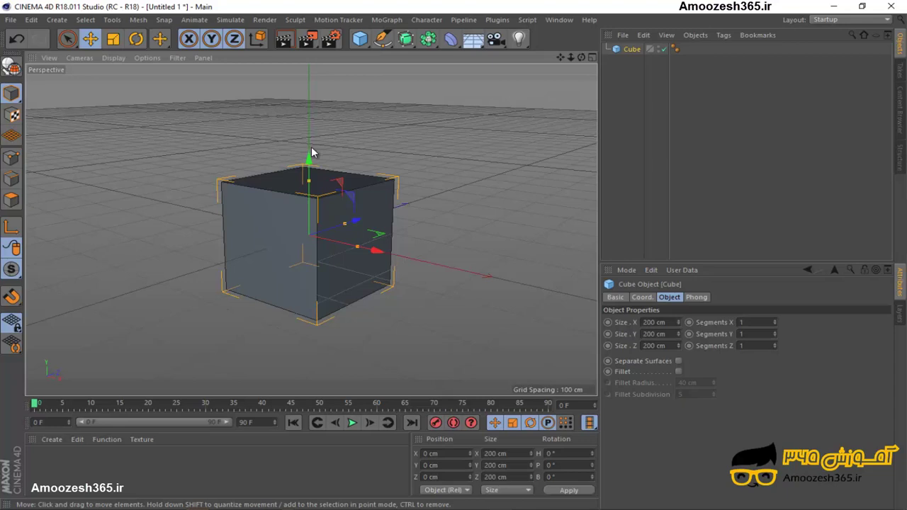
pyautogui.click(312, 149)
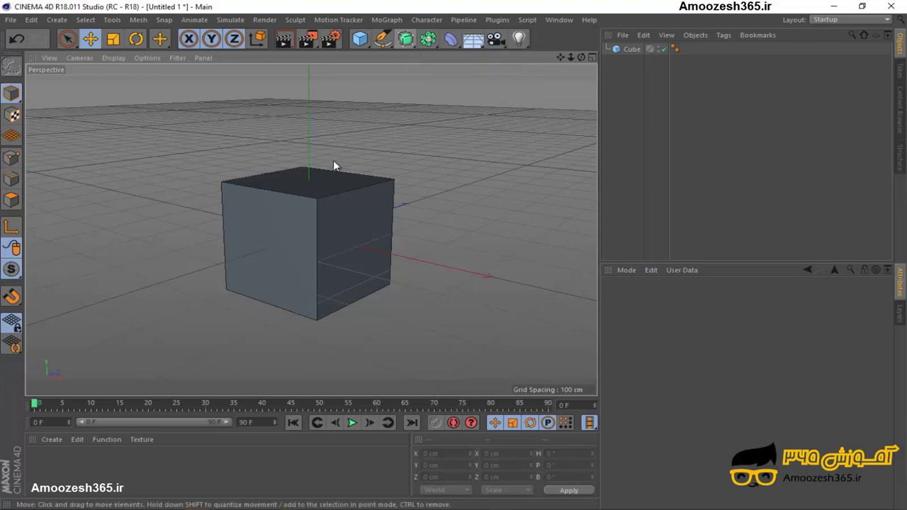
pyautogui.click(328, 203)
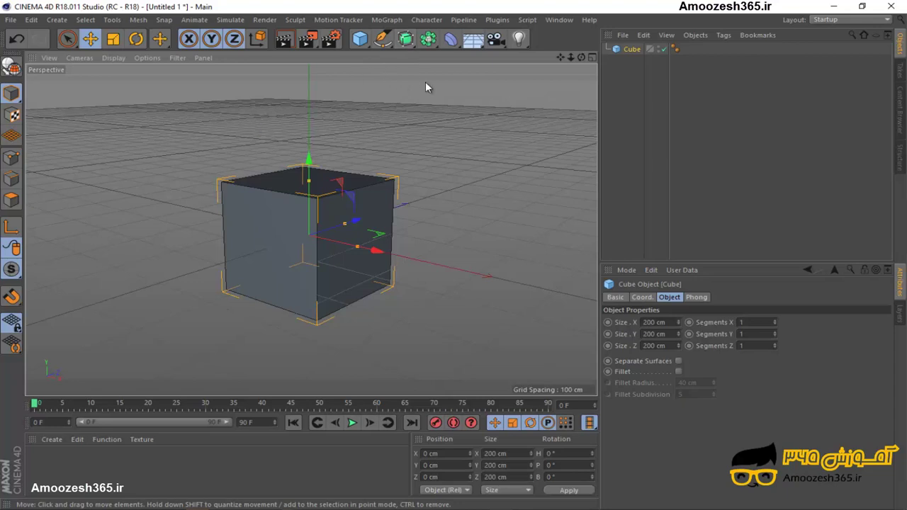
# Add a Subdivision Surface generator and make the cube its child object.
pyautogui.click(406, 40)
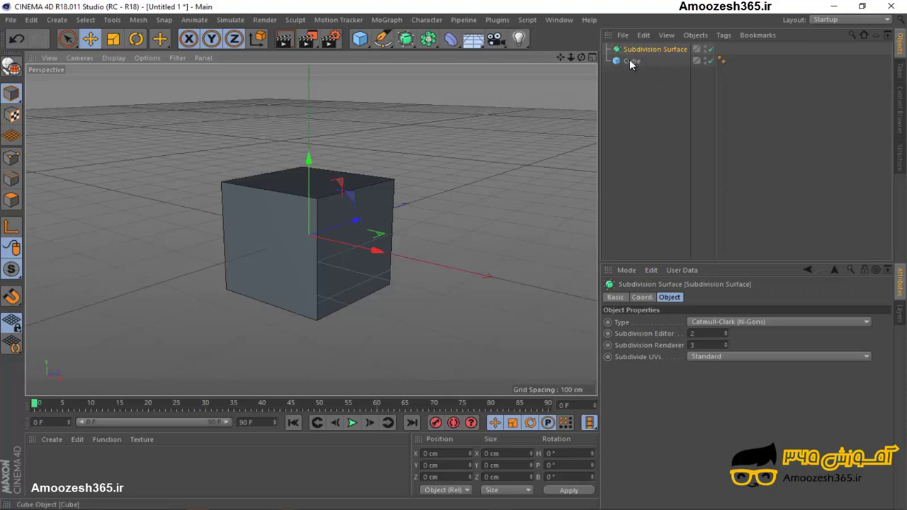
pyautogui.click(630, 62)
pyautogui.moveTo(628, 61); pyautogui.dragTo(647, 48)
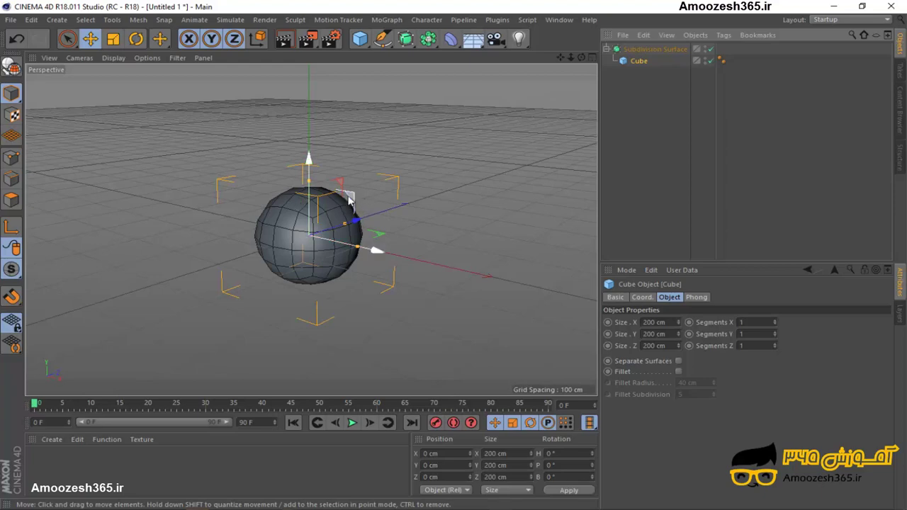
# Switch from the single perspective view to the four-view layout and deselect all objects.
pyautogui.middleClick(283, 143)
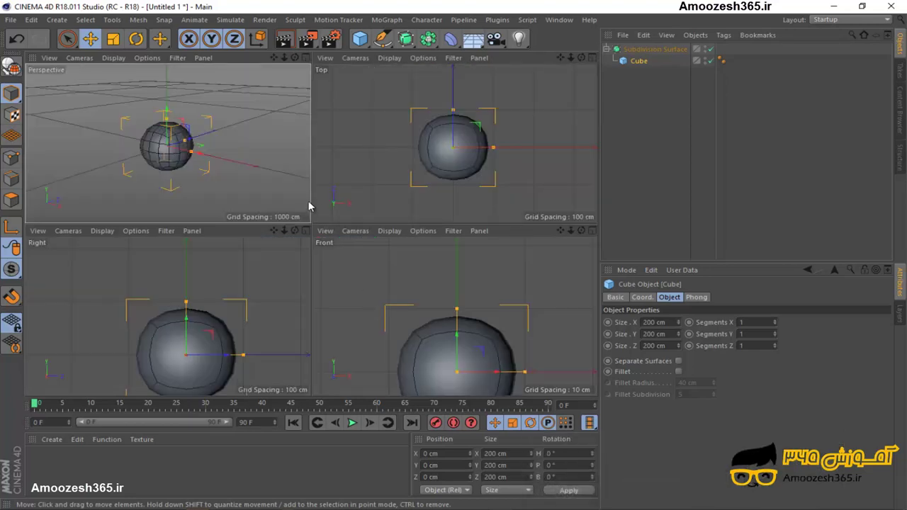
pyautogui.click(330, 122)
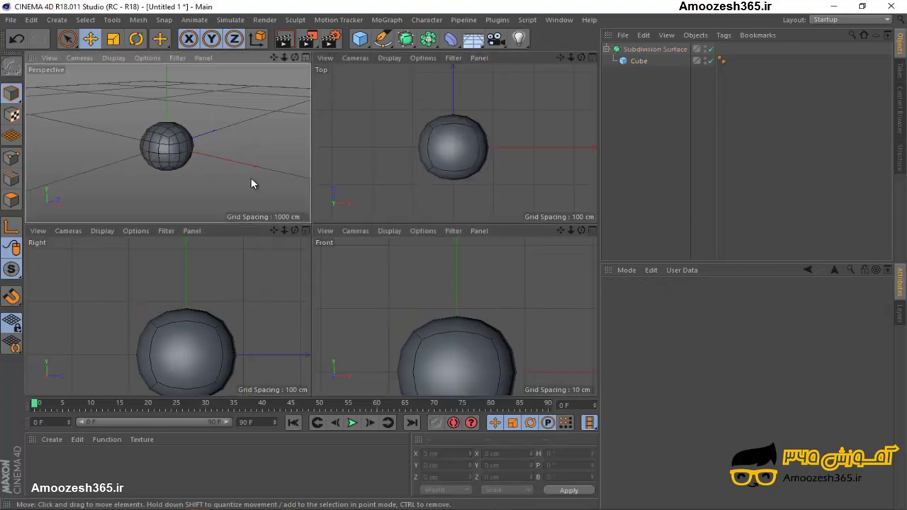
# Try plain Gouraud Shading in the perspective view and restore Gouraud Shading (Lines).
pyautogui.click(114, 59)
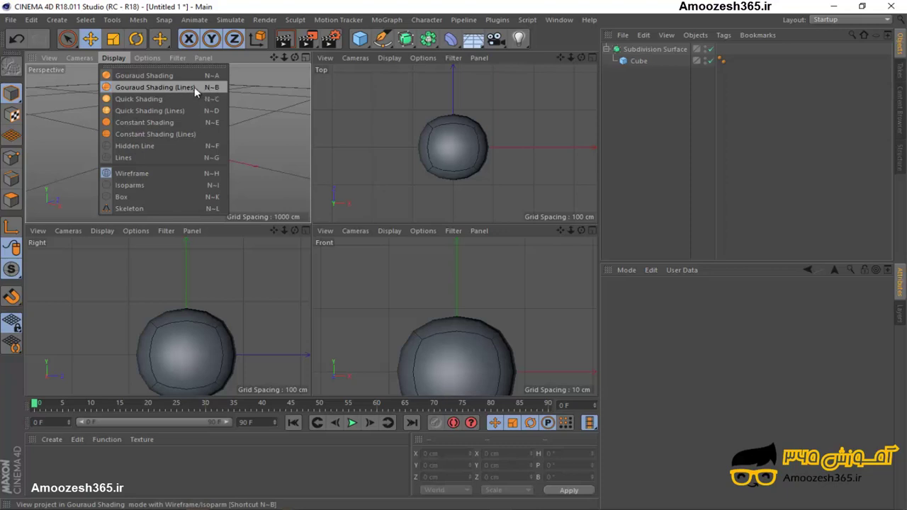
pyautogui.click(162, 75)
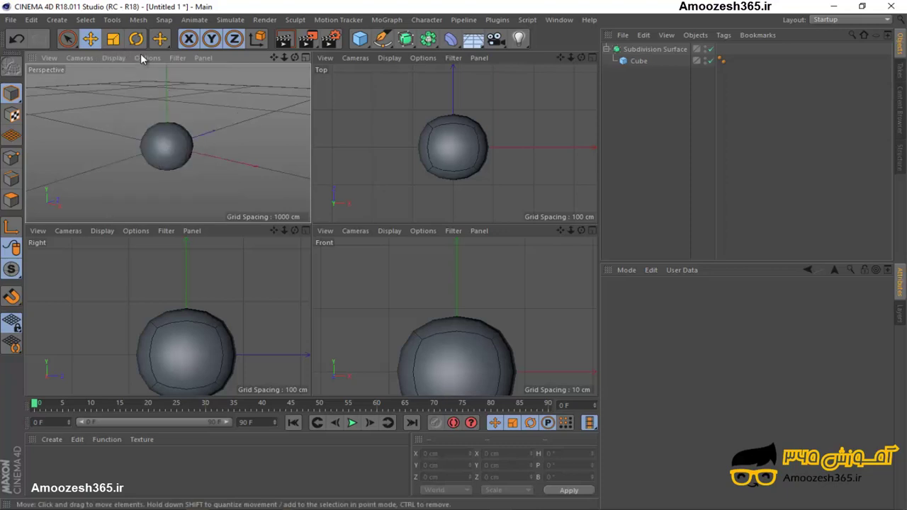
pyautogui.click(117, 58)
pyautogui.click(118, 58)
pyautogui.click(115, 58)
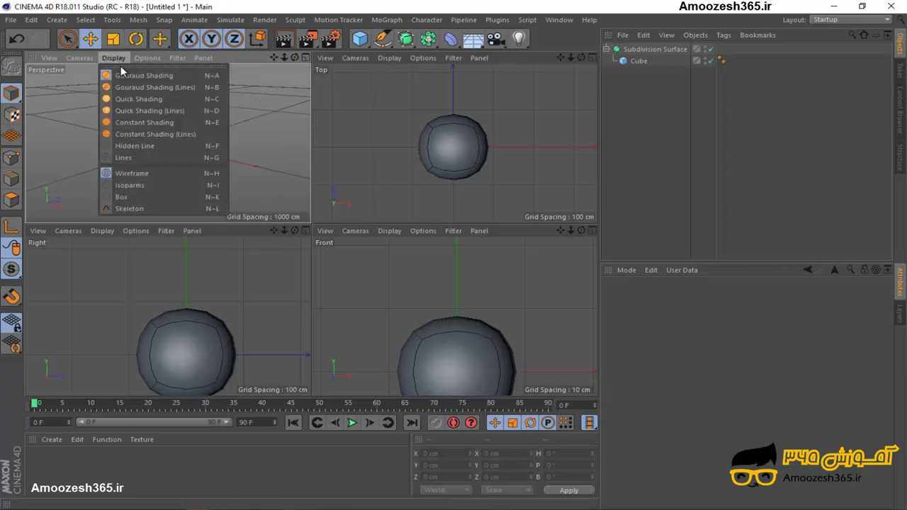
pyautogui.click(129, 88)
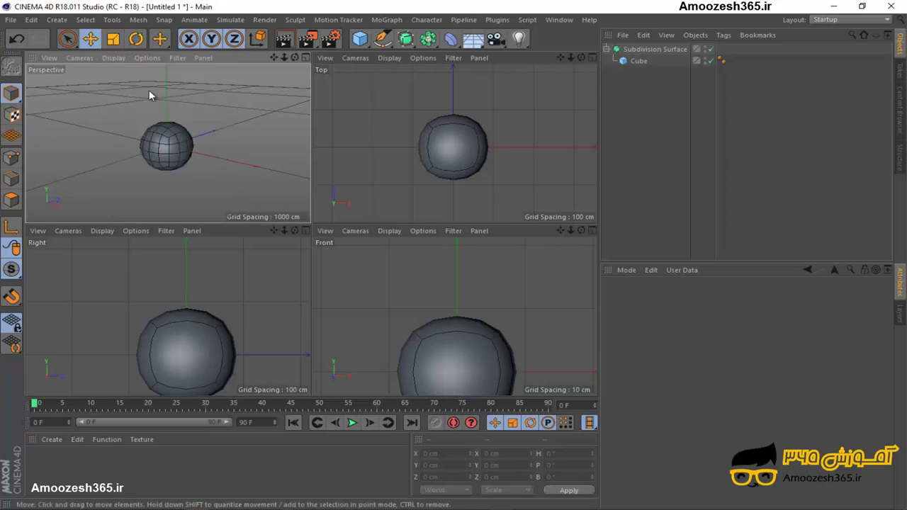
# Compare Gouraud Shading with Gouraud Shading (Lines) in the top view, ending with the lines variant.
pyautogui.click(389, 58)
pyautogui.click(398, 87)
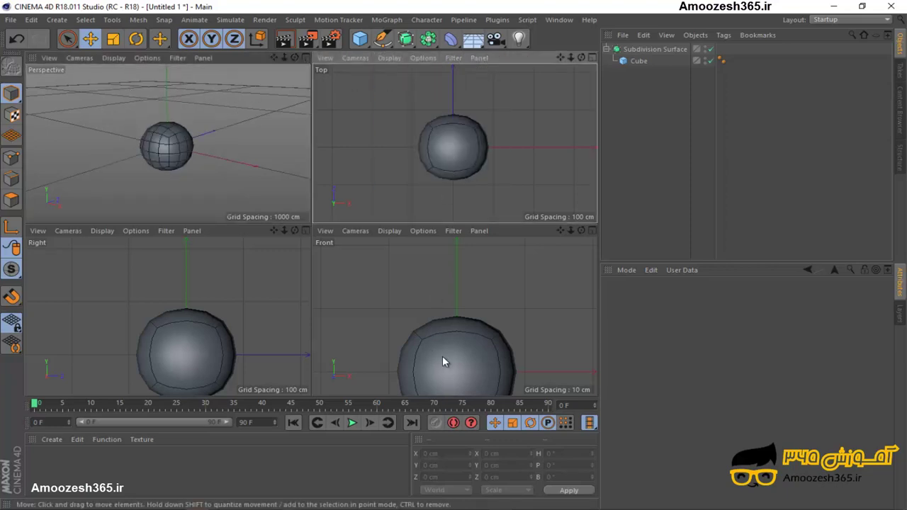
pyautogui.click(197, 355)
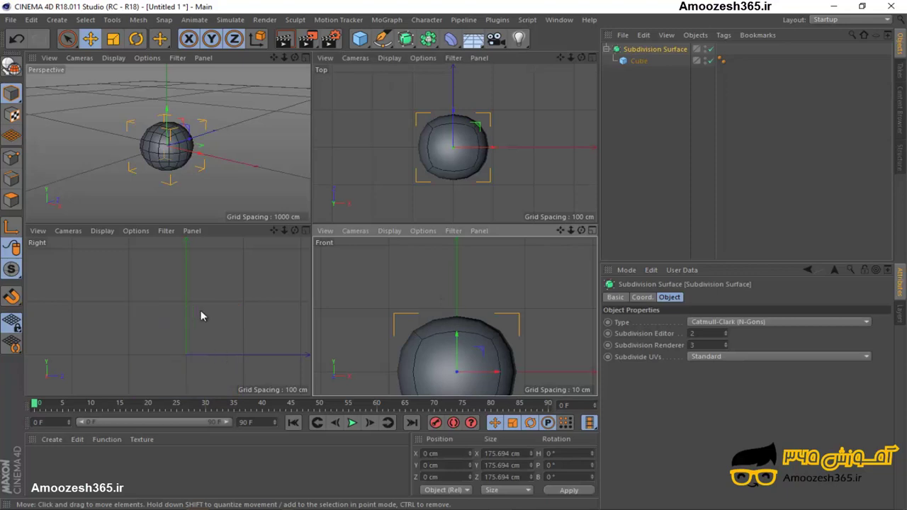
pyautogui.click(388, 59)
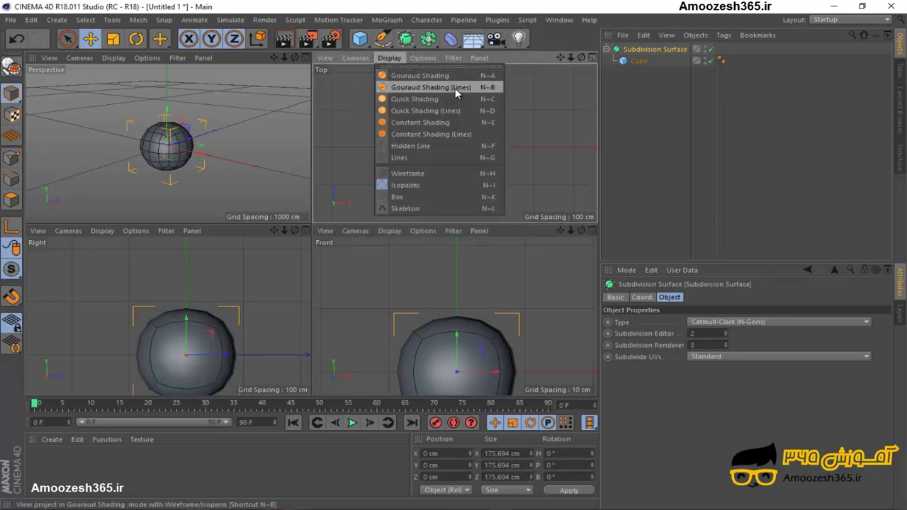
pyautogui.click(439, 76)
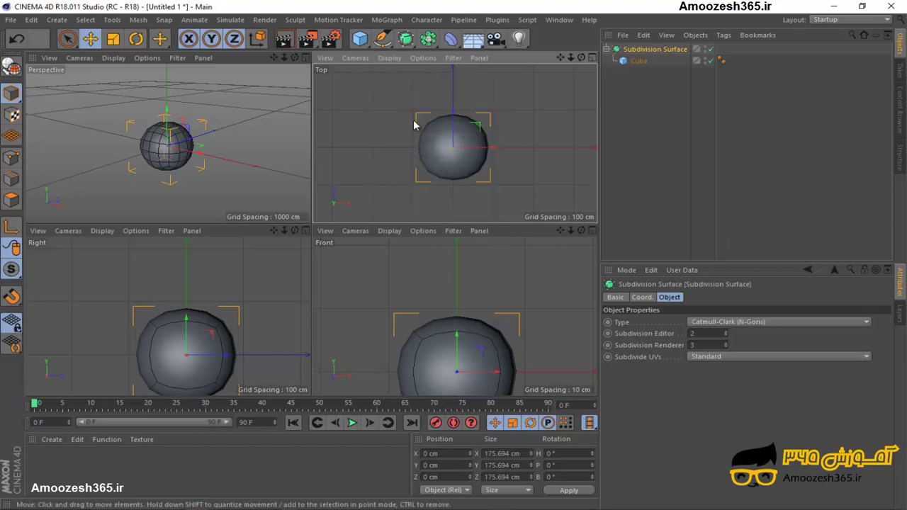
pyautogui.click(389, 58)
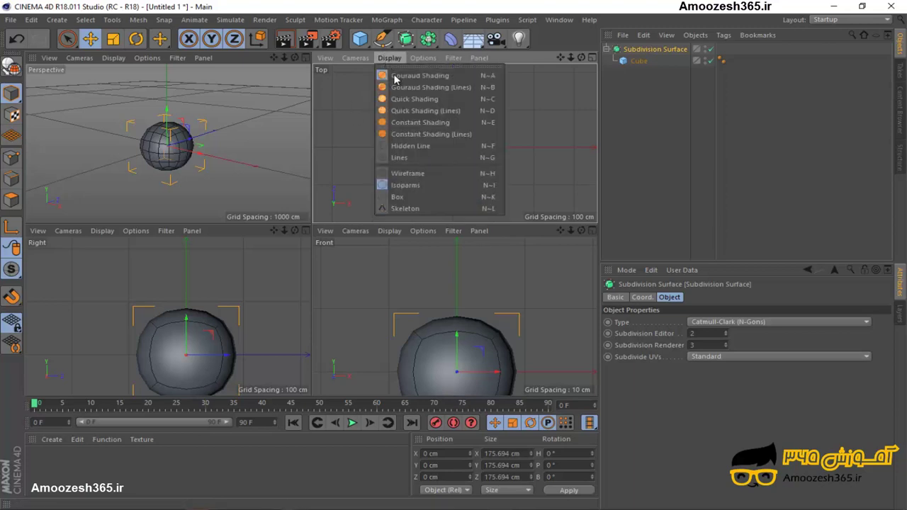
pyautogui.click(452, 88)
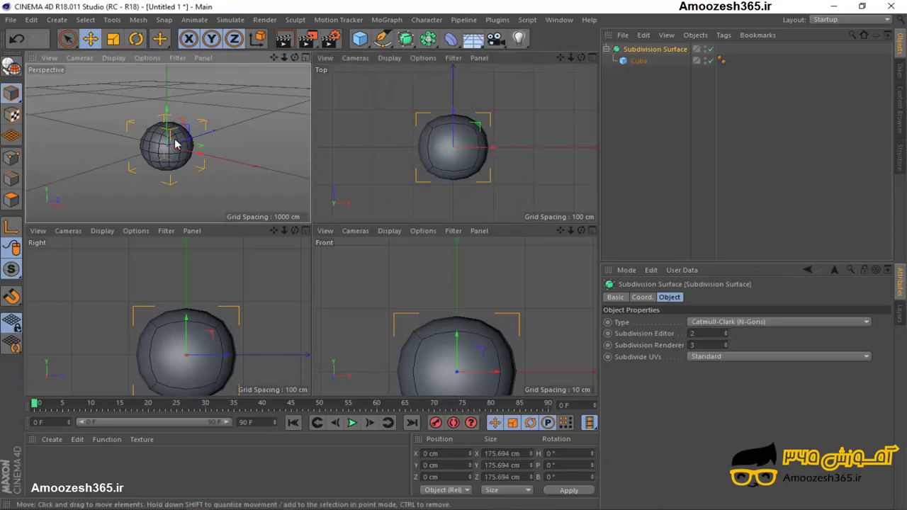
# Examine the smoothed cube close up in the top, front, right and perspective views.
pyautogui.click(637, 62)
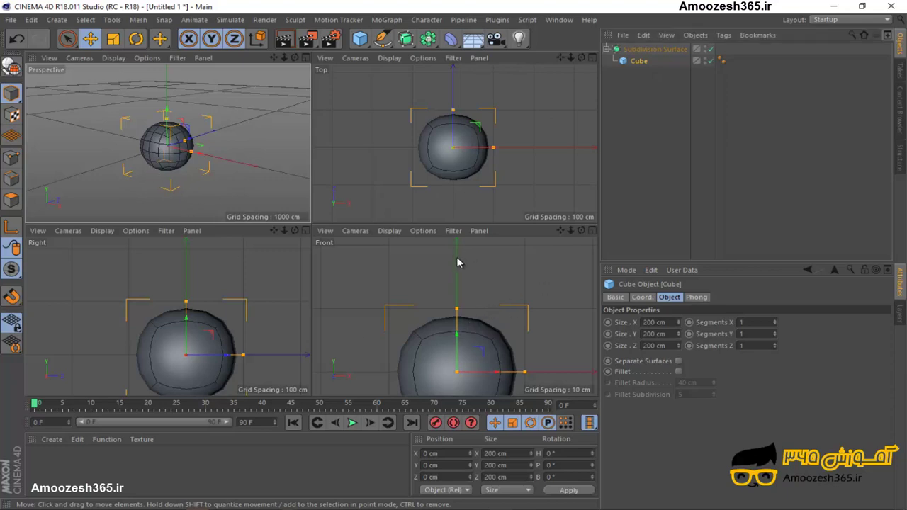
pyautogui.scroll(-2, 456, 259)
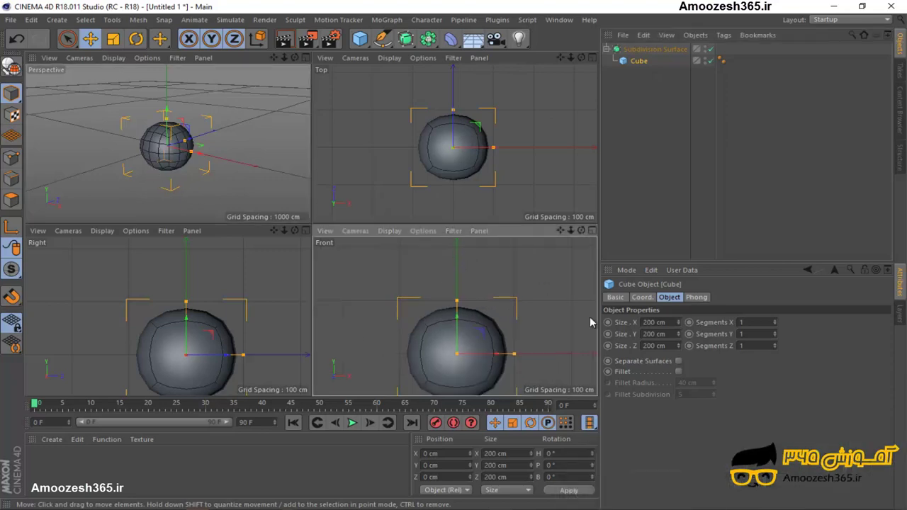
pyautogui.click(758, 334)
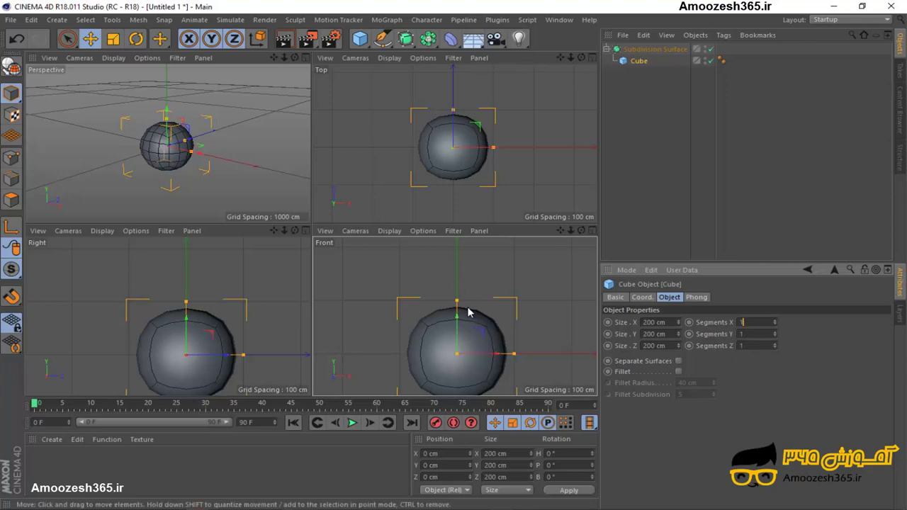
pyautogui.click(457, 127)
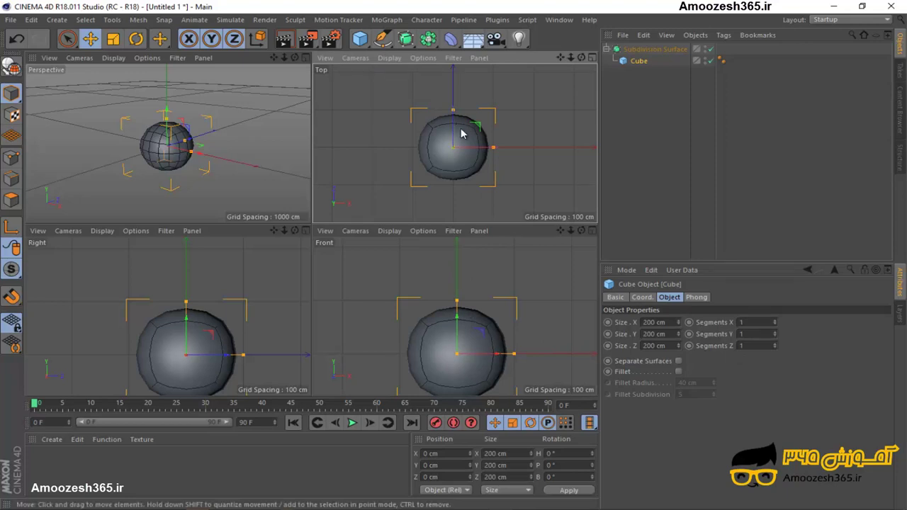
pyautogui.scroll(3, 461, 133)
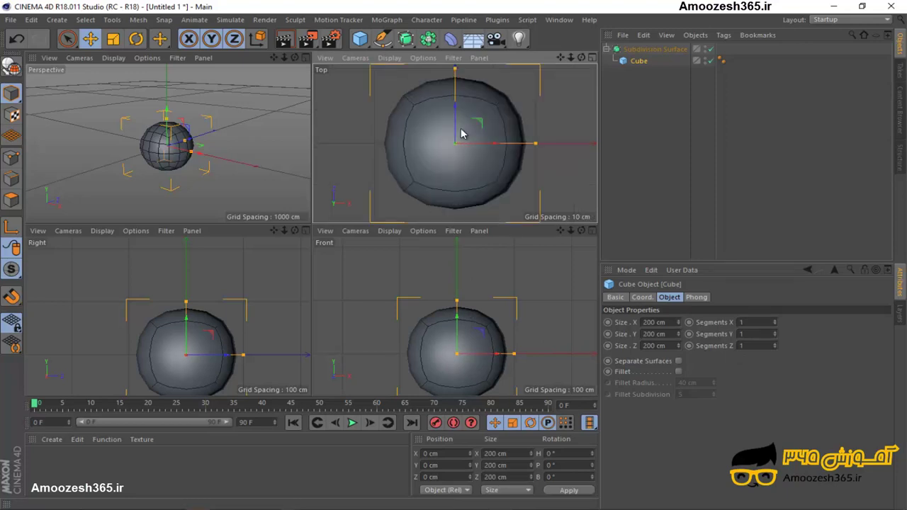
pyautogui.click(445, 295)
pyautogui.scroll(3, 446, 295)
pyautogui.click(233, 297)
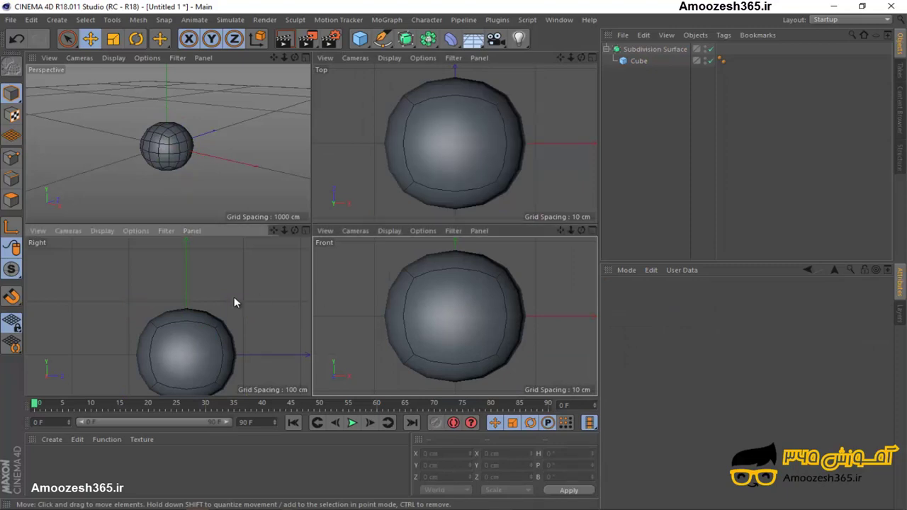
pyautogui.scroll(3, 234, 297)
pyautogui.click(208, 141)
pyautogui.scroll(3, 207, 136)
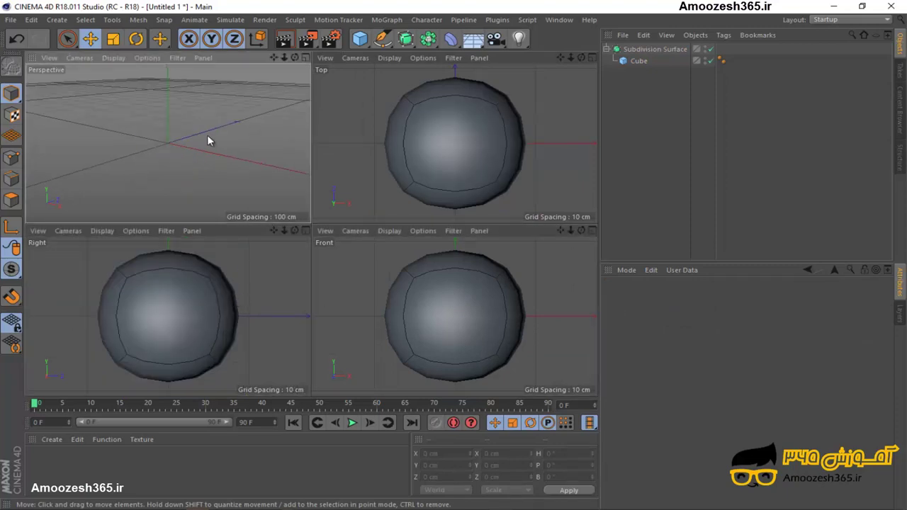
pyautogui.click(483, 163)
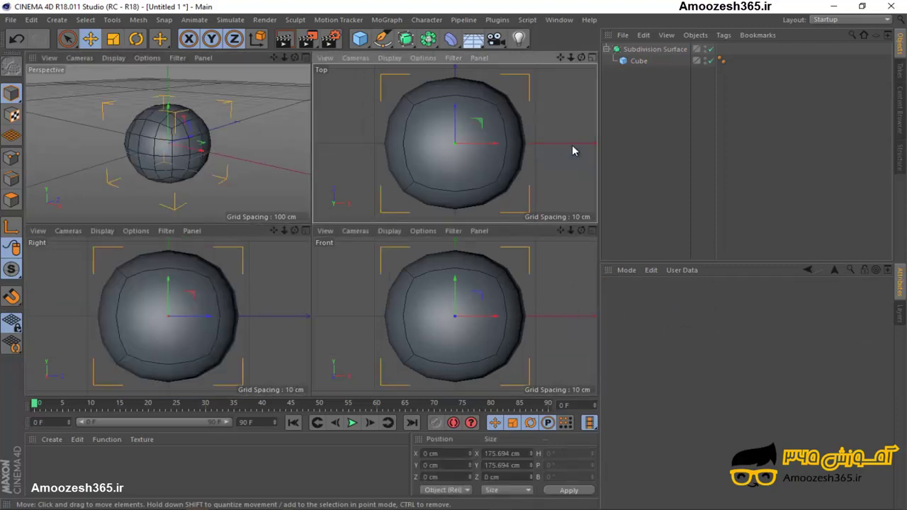
# Select the cube under the Subdivision Surface and set its Z segments to 6.
pyautogui.click(638, 60)
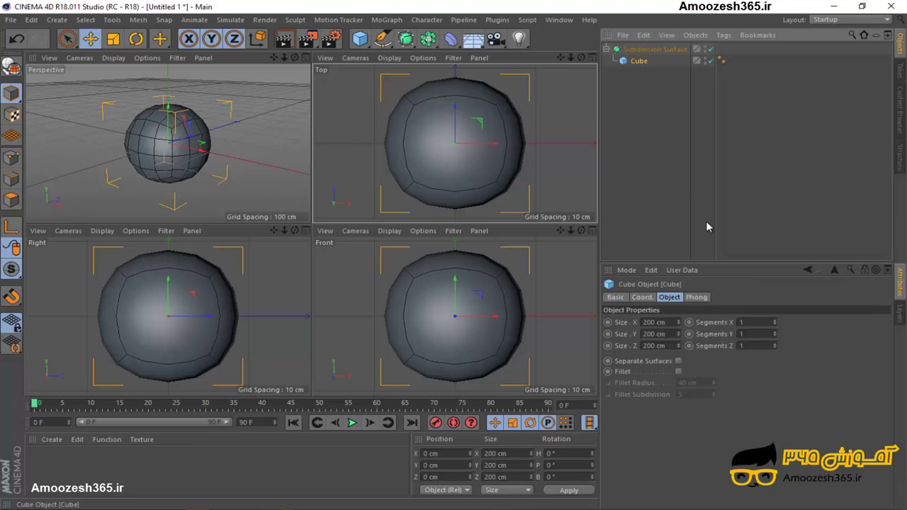
pyautogui.click(753, 346)
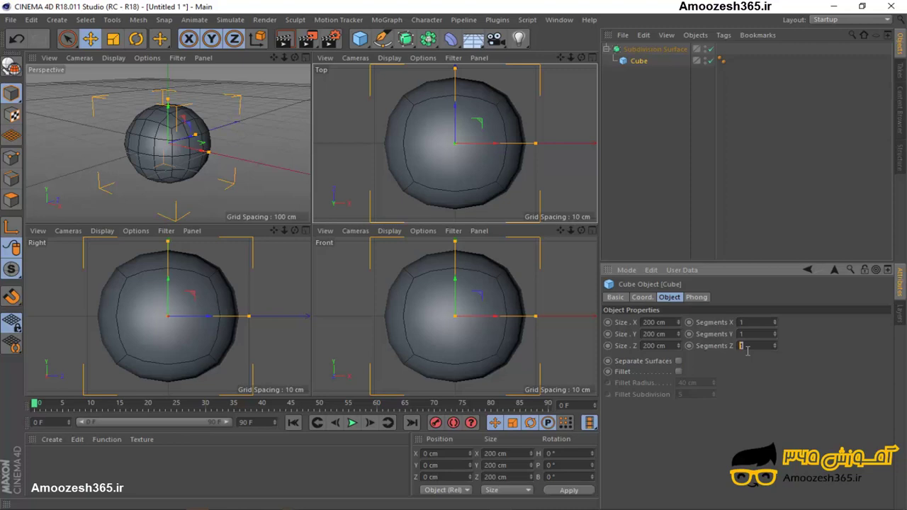
pyautogui.write('6')
pyautogui.press('Return')
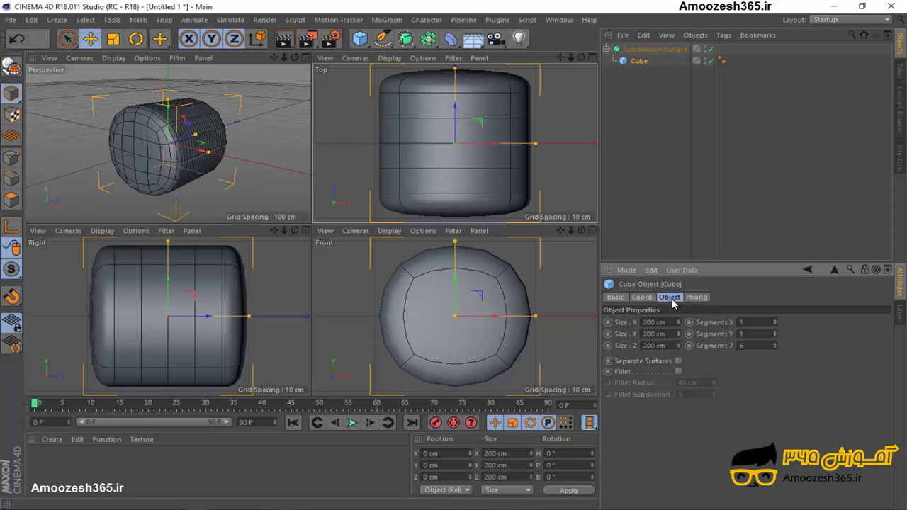
# Set the cube's Z size to 400 cm.
pyautogui.doubleClick(649, 346)
pyautogui.write('400')
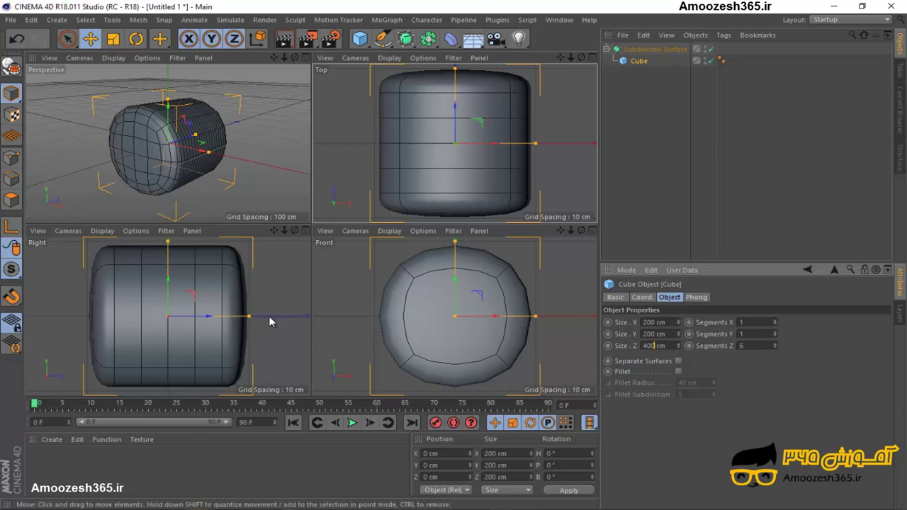
pyautogui.press('Return')
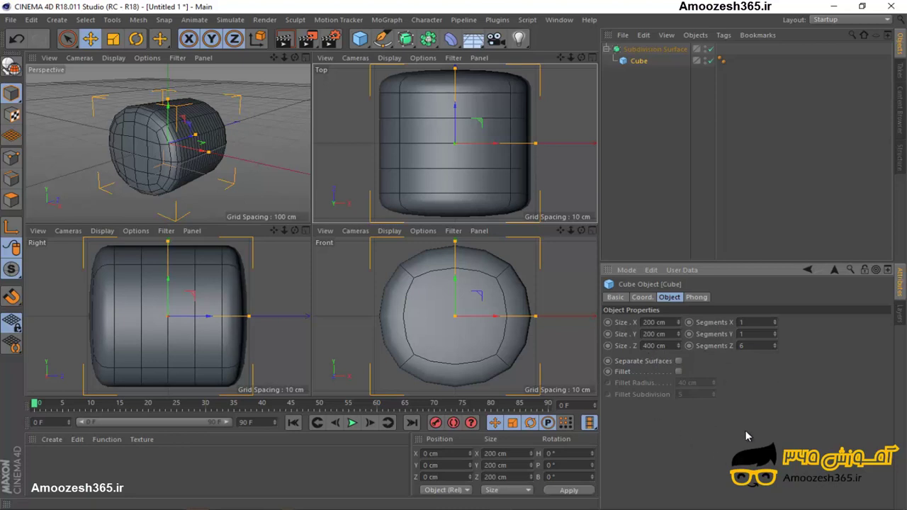
pyautogui.press('Return')
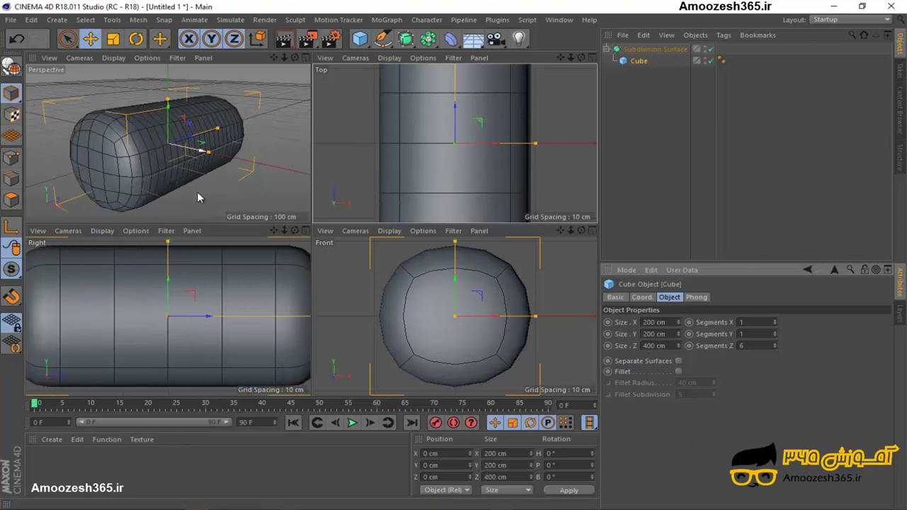
# Set the cube's Y size and X size to 120 cm each.
pyautogui.scroll(-3, 204, 293)
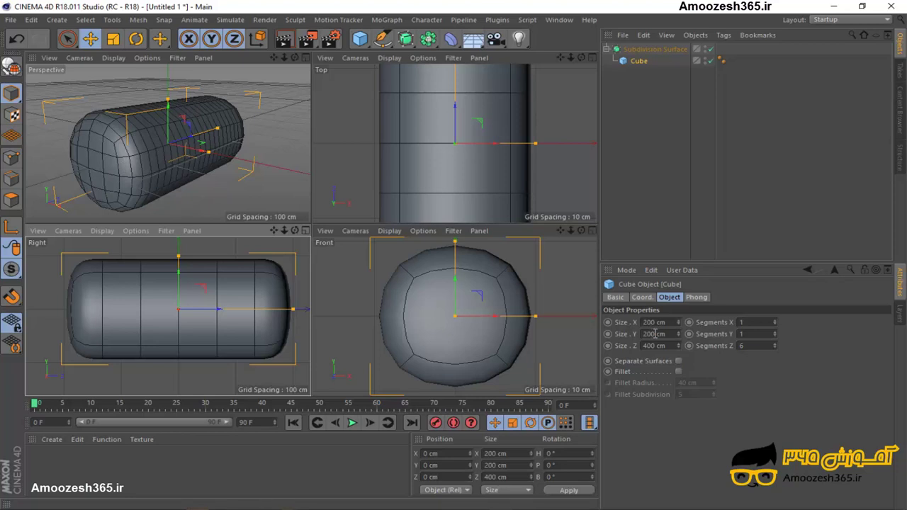
pyautogui.doubleClick(648, 334)
pyautogui.write('400')
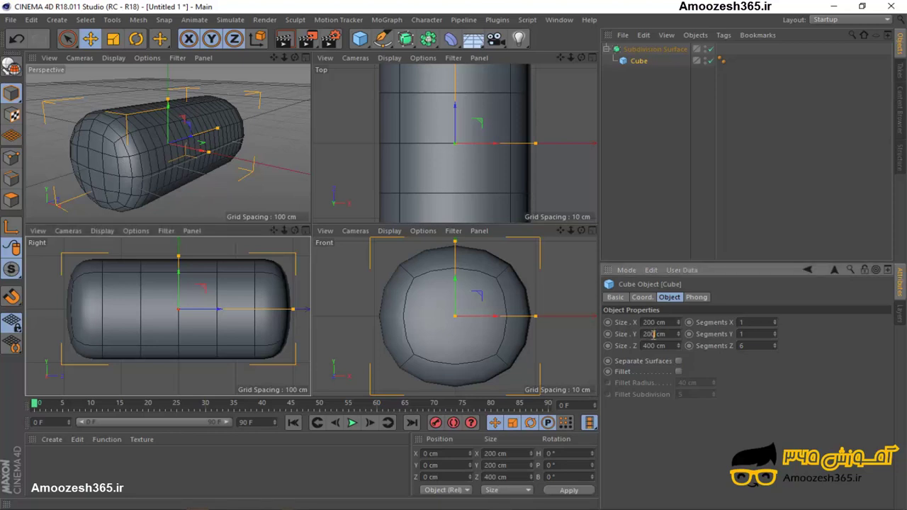
pyautogui.write('3')
pyautogui.write('0')
pyautogui.doubleClick(650, 322)
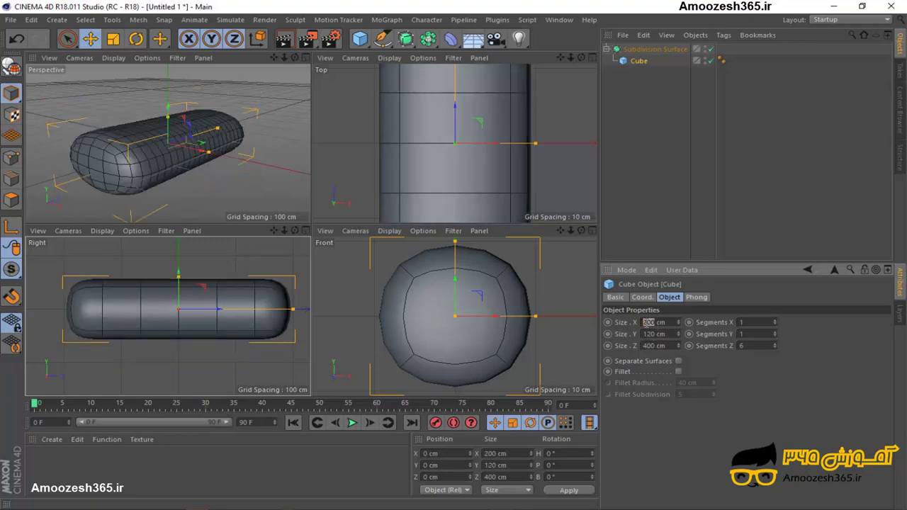
pyautogui.write('120')
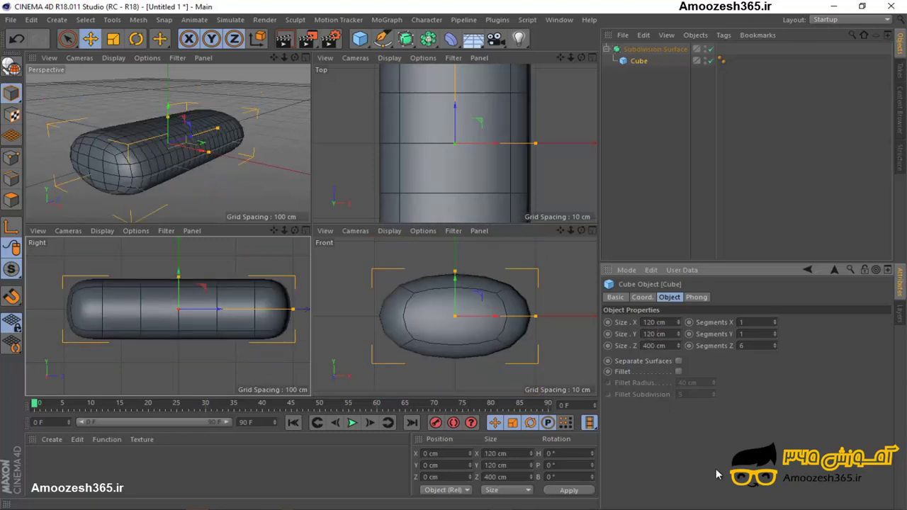
# Confirm the cube's X size and set its Z size to 200 cm.
pyautogui.press('Return')
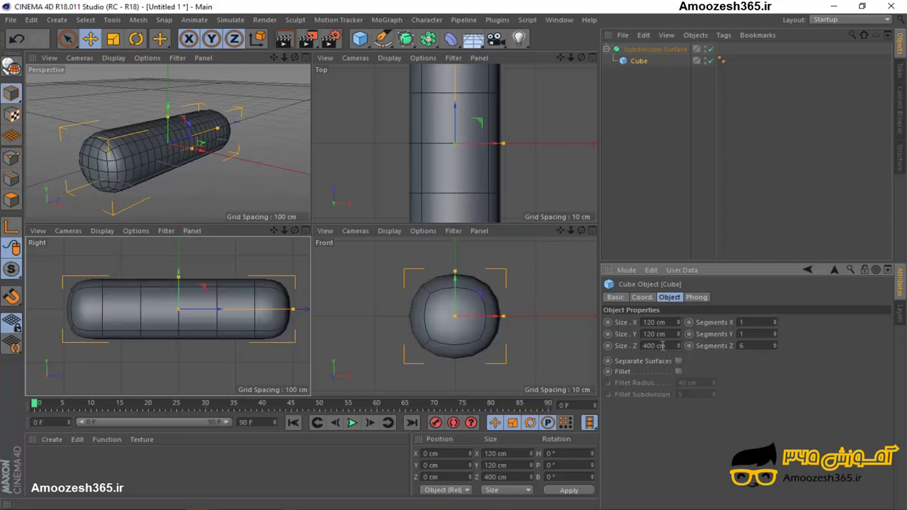
pyautogui.write('200')
pyautogui.press('Return')
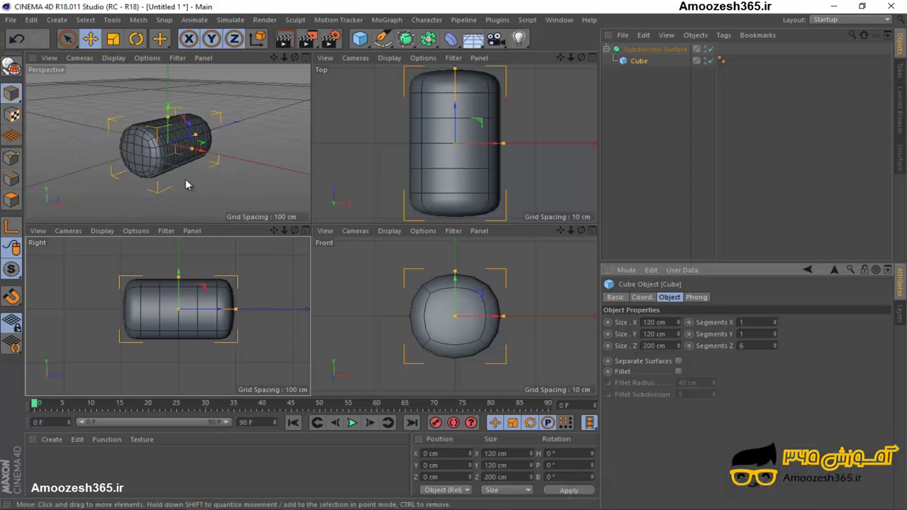
# Select the cube under the Subdivision Surface and set its X size and Y size to 70 cm each.
pyautogui.click(489, 305)
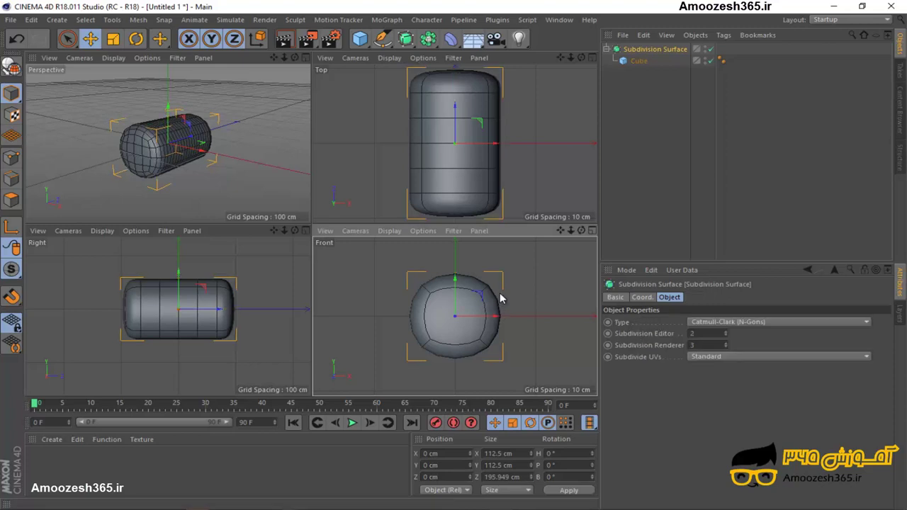
pyautogui.click(641, 61)
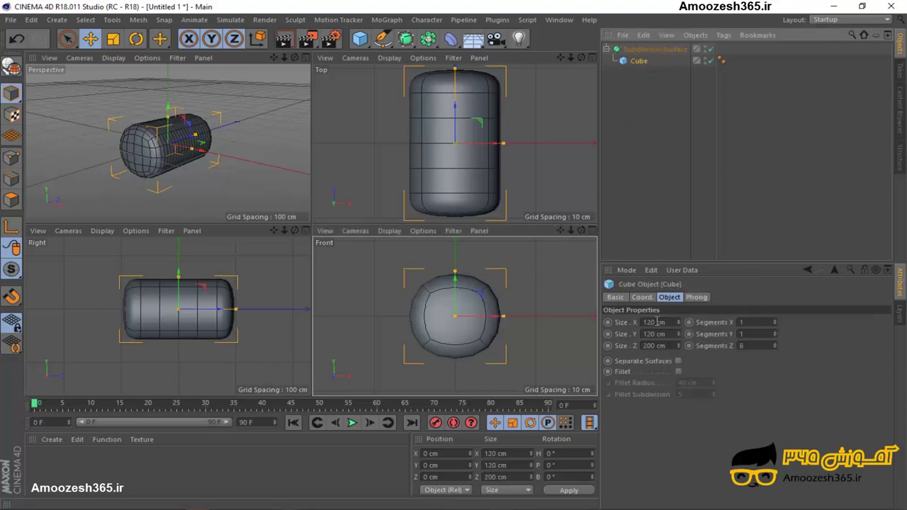
pyautogui.doubleClick(655, 322)
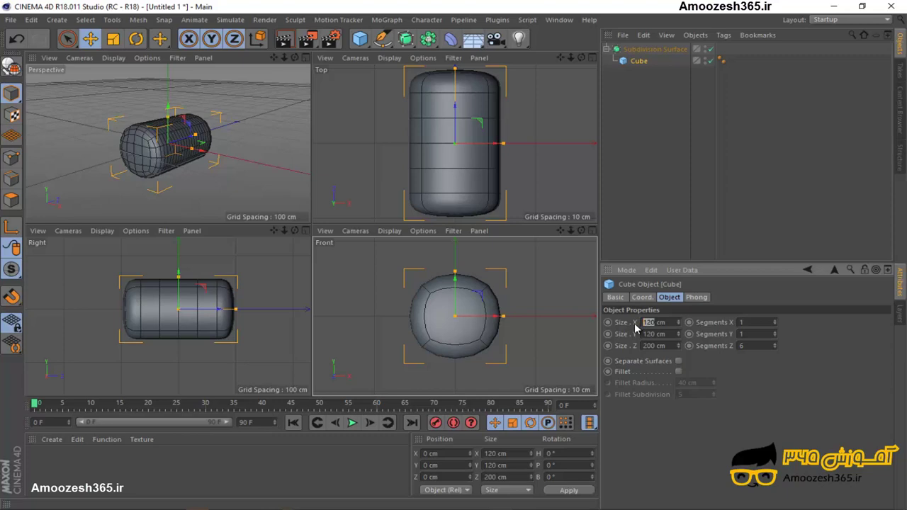
pyautogui.write('70')
pyautogui.doubleClick(650, 334)
pyautogui.write('70')
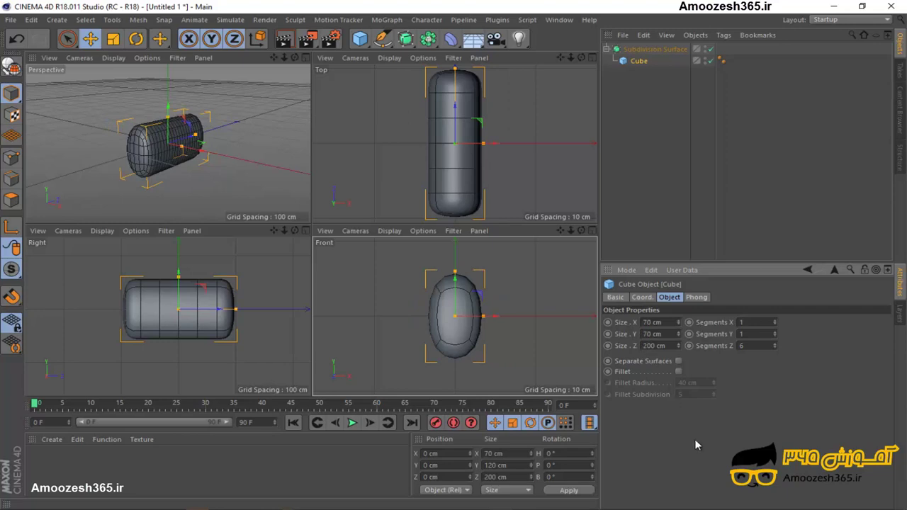
pyautogui.press('Return')
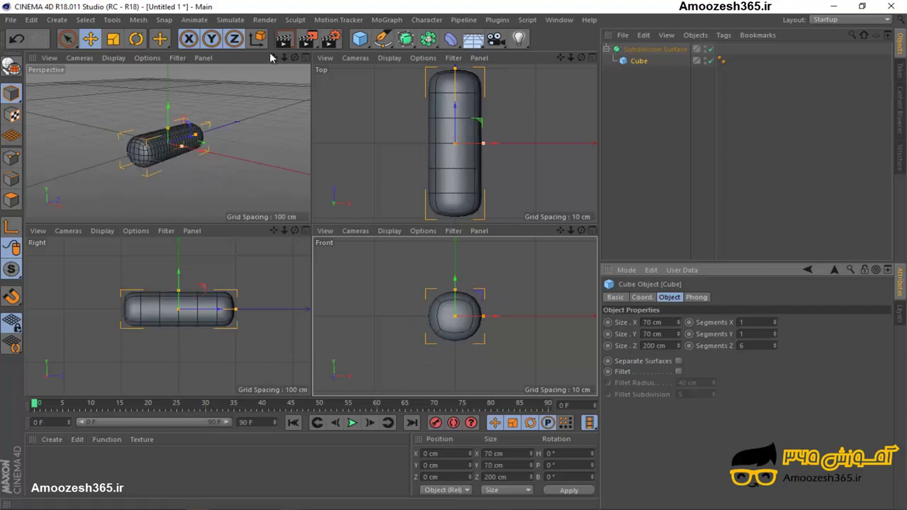
# Select the Subdivision Surface and set its editor subdivision to 1 and its renderer subdivision to 4.
pyautogui.click(284, 111)
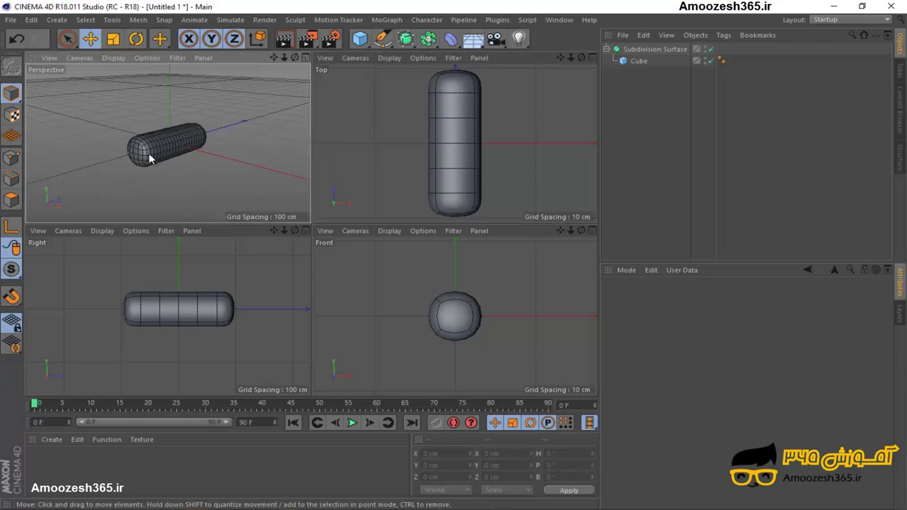
pyautogui.moveTo(10, 93); pyautogui.dragTo(113, 116)
pyautogui.click(461, 170)
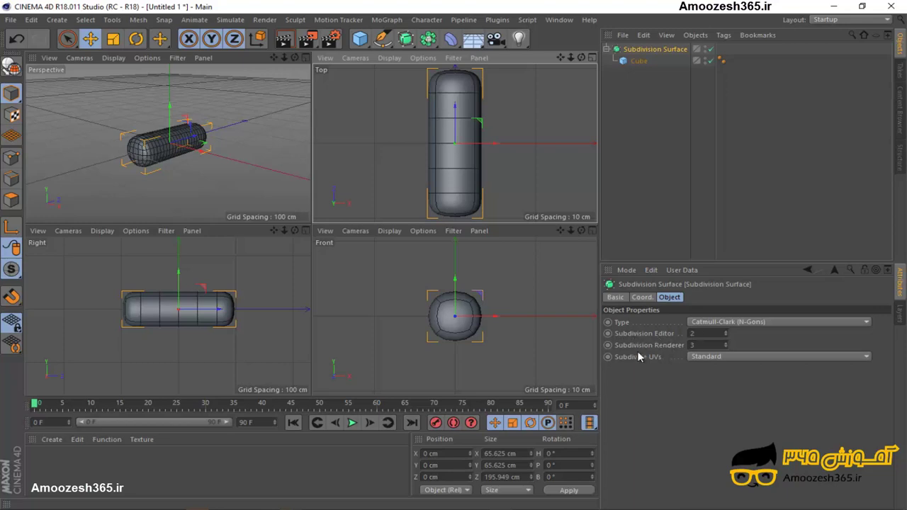
pyautogui.doubleClick(701, 334)
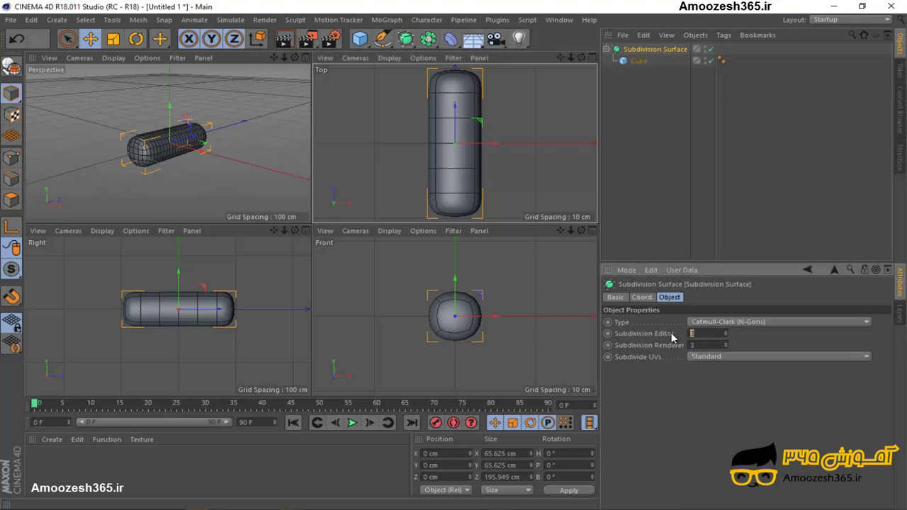
pyautogui.write('1')
pyautogui.press('Return')
pyautogui.doubleClick(698, 345)
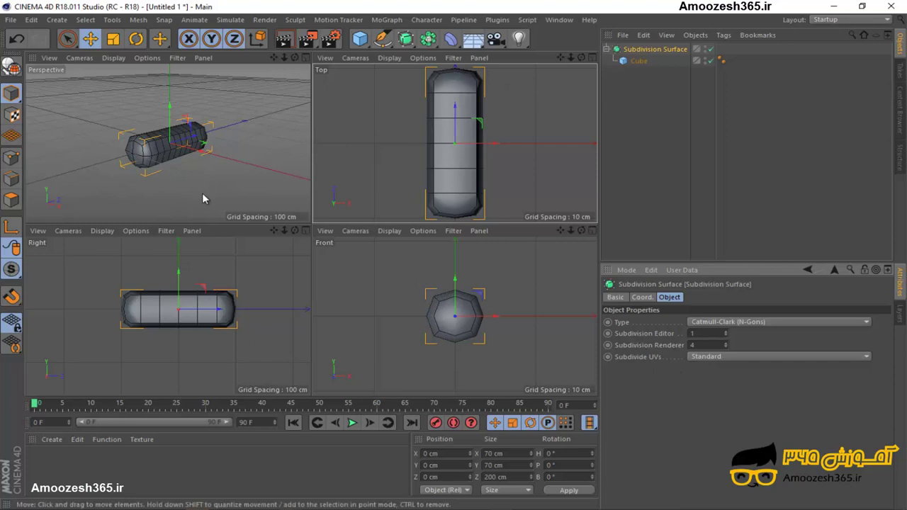
# Move the Subdivision Surface down along the Y axis to about -5.75 cm.
pyautogui.click(352, 266)
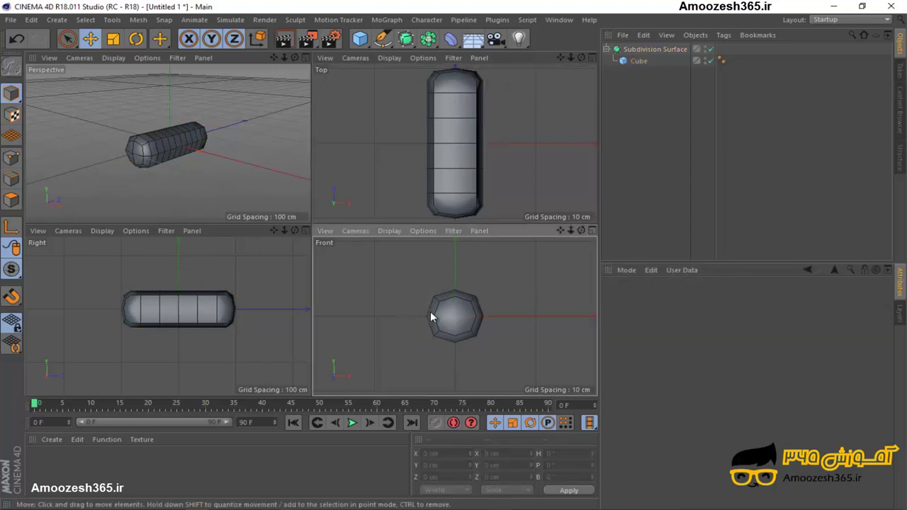
pyautogui.click(453, 298)
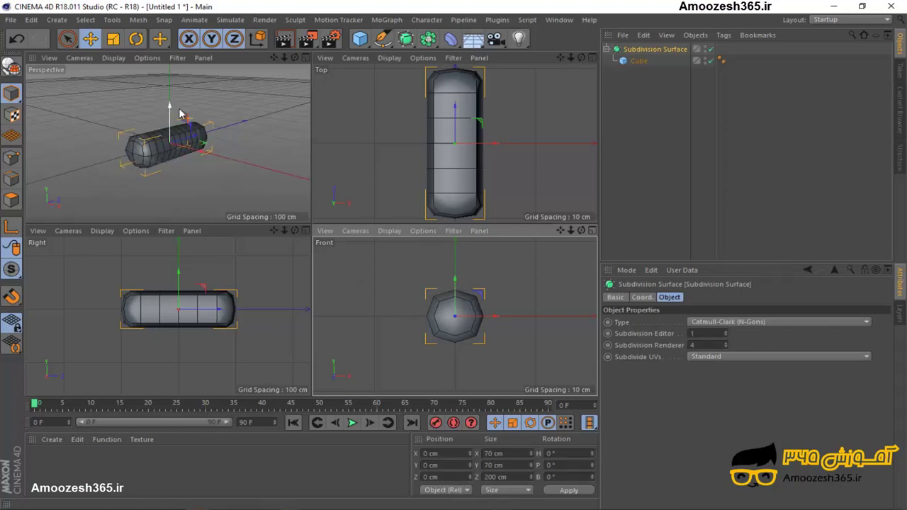
pyautogui.moveTo(169, 108); pyautogui.dragTo(172, 112)
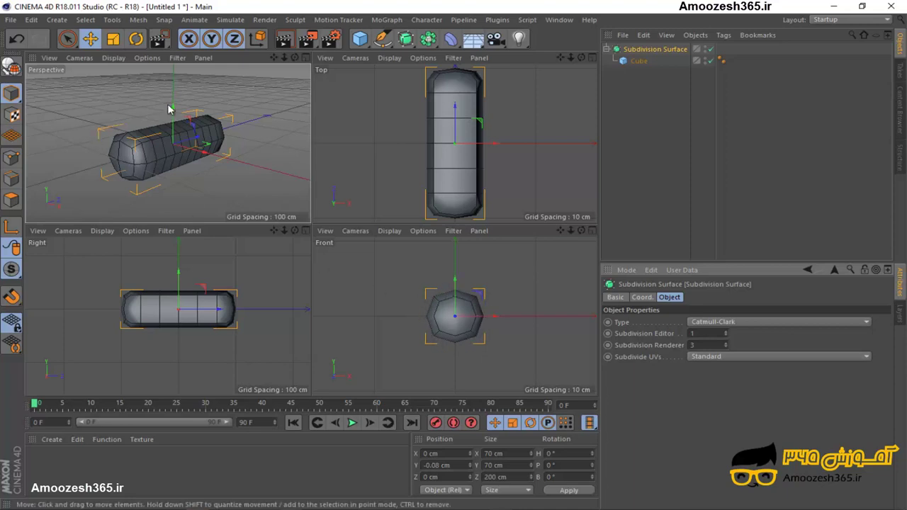
pyautogui.moveTo(174, 110); pyautogui.dragTo(178, 118)
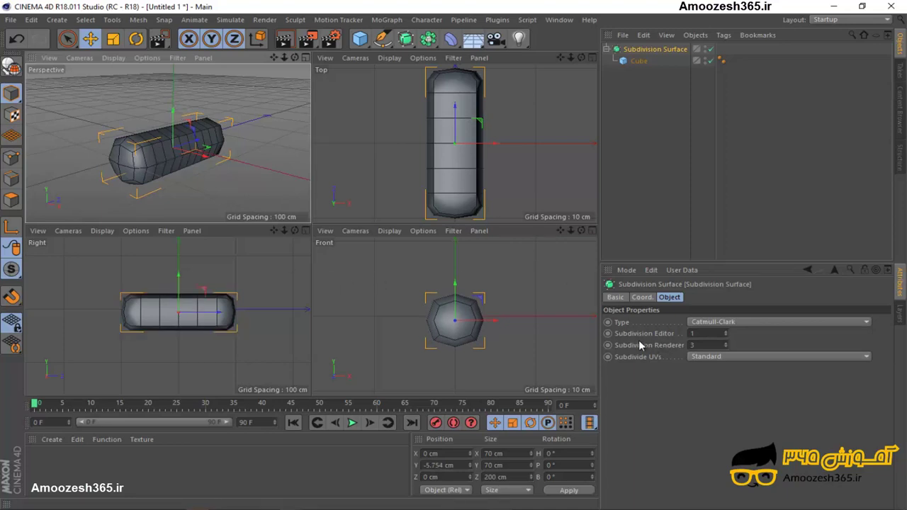
# Set the Subdivision Surface's editor subdivision and renderer subdivision to 6 each.
pyautogui.click(692, 335)
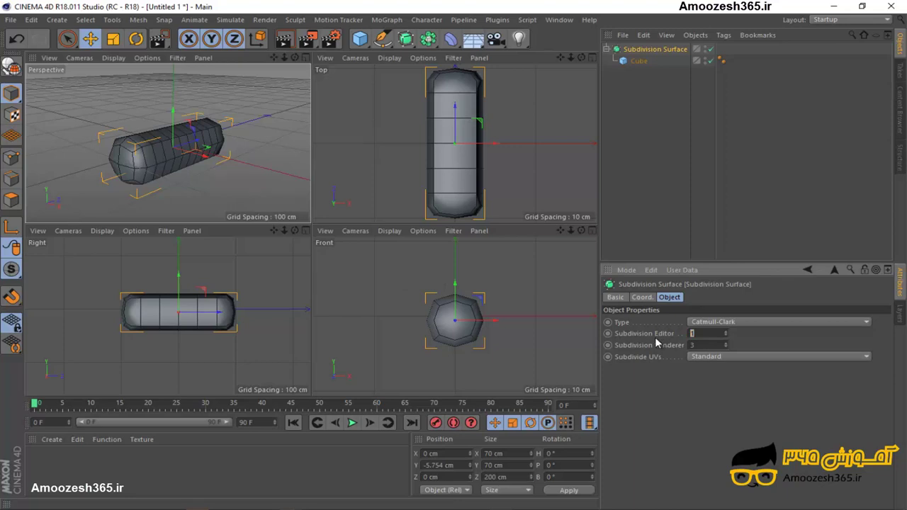
pyautogui.write('6')
pyautogui.press('Return')
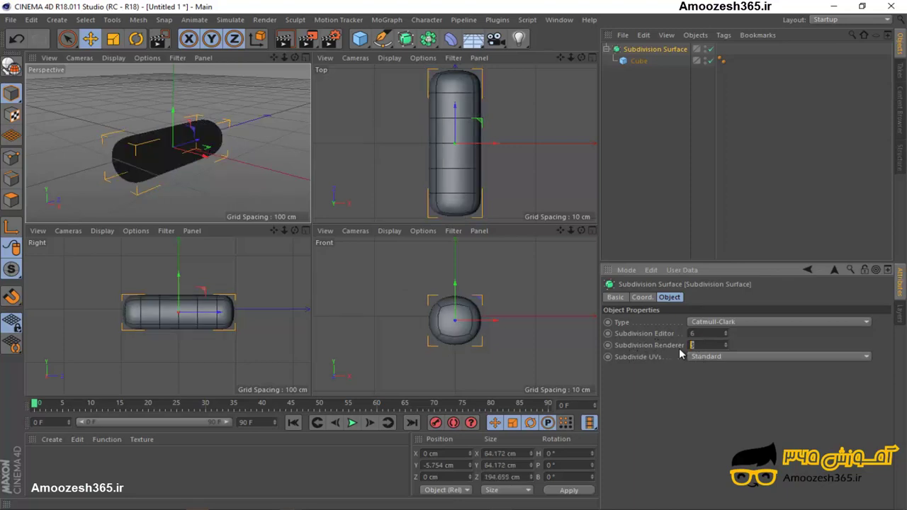
pyautogui.write('6')
pyautogui.press('Return')
# Render a rectangular region around the rounded form in the front view to check its smoothness.
pyautogui.click(304, 41)
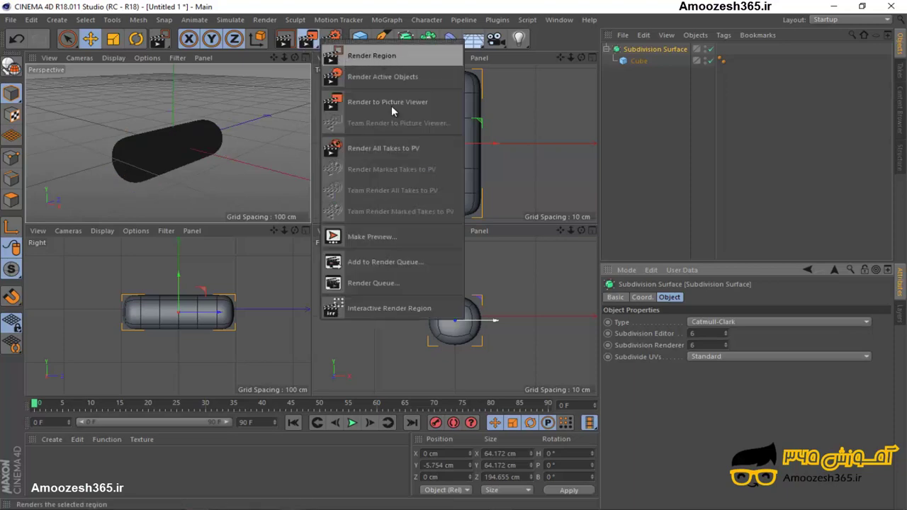
pyautogui.click(382, 76)
pyautogui.click(394, 277)
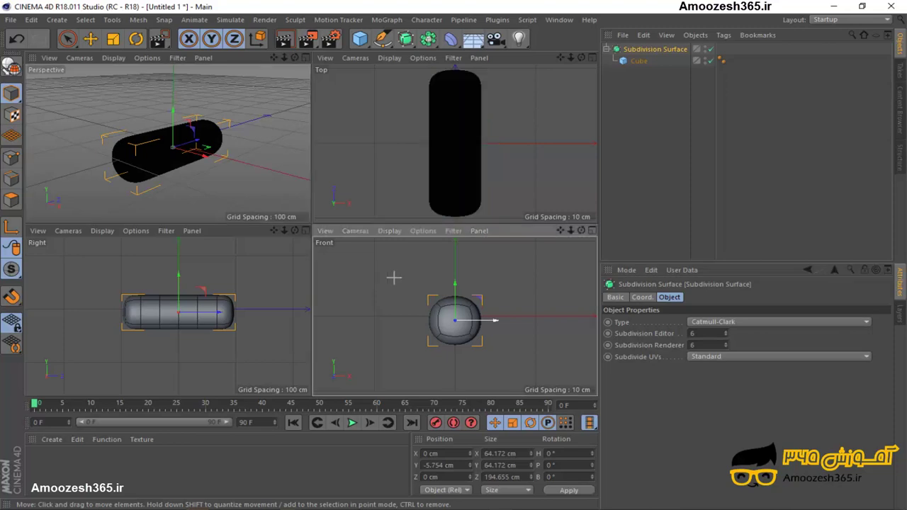
pyautogui.moveTo(393, 277); pyautogui.dragTo(540, 381)
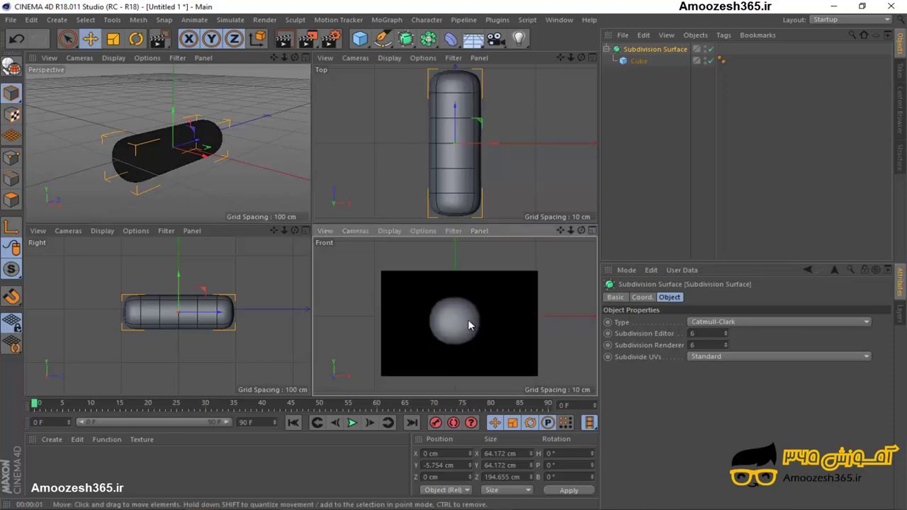
pyautogui.click(437, 338)
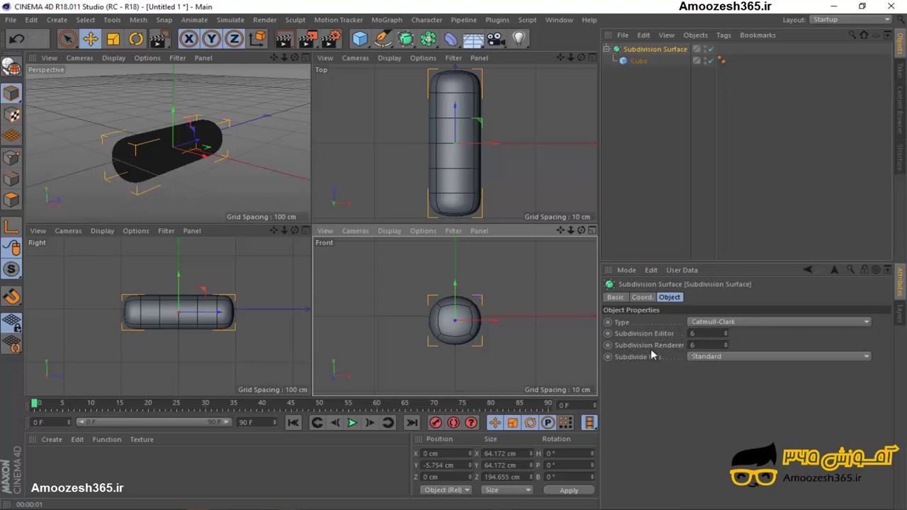
# Undo the last renderer subdivision change on the Subdivision Surface.
pyautogui.click(691, 345)
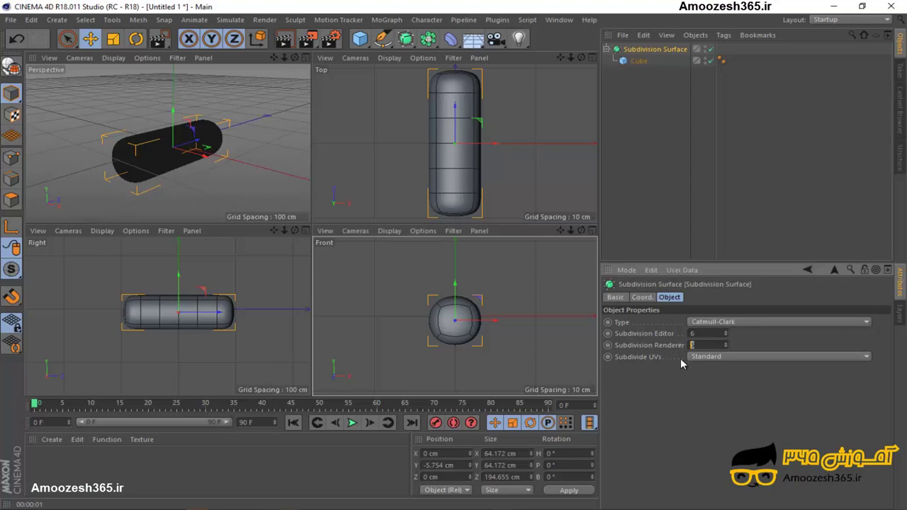
pyautogui.click(225, 170)
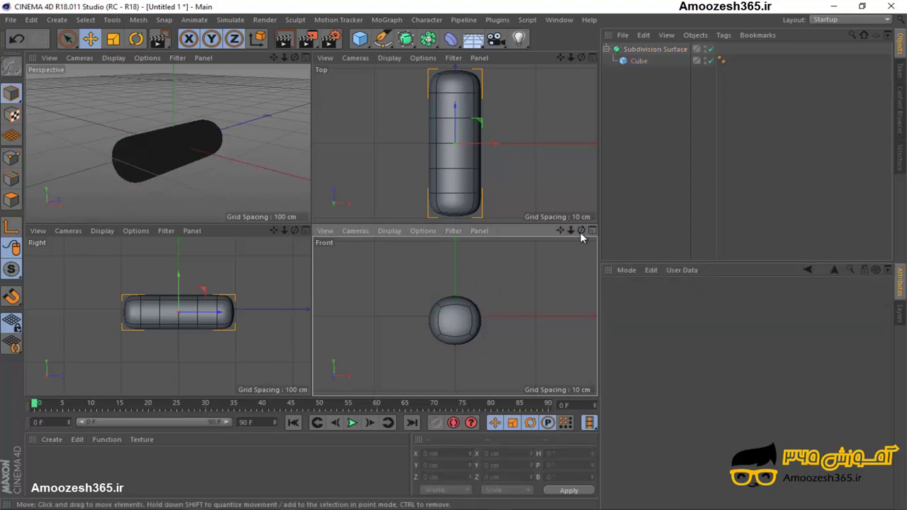
pyautogui.hotkey('ctrl', 'z')
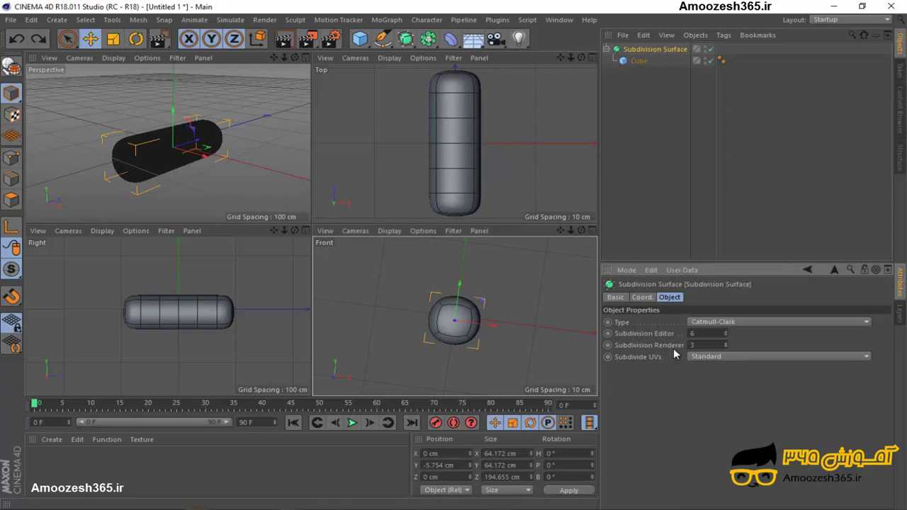
# Try an editor subdivision of 1, and set both the editor and renderer subdivision of the Subdivision Surface to 6.
pyautogui.click(700, 333)
pyautogui.write('1')
pyautogui.press('Return')
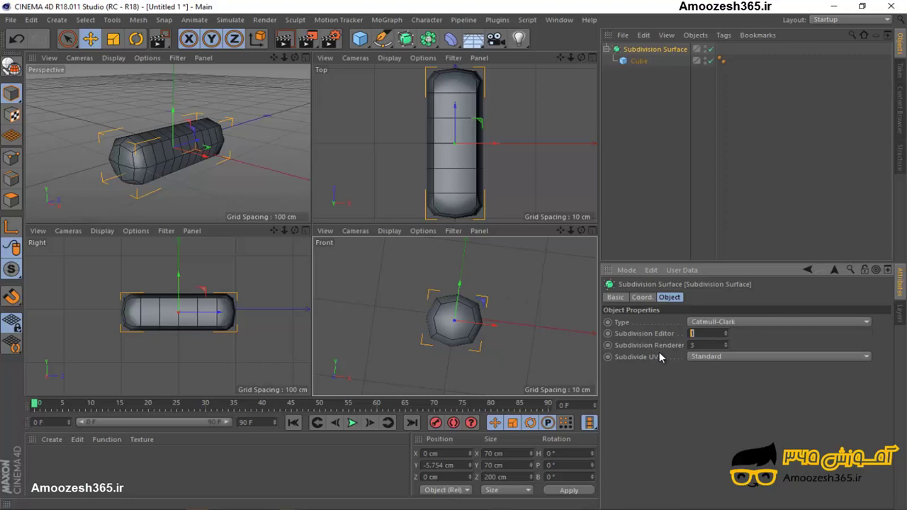
pyautogui.write('7')
pyautogui.click(687, 397)
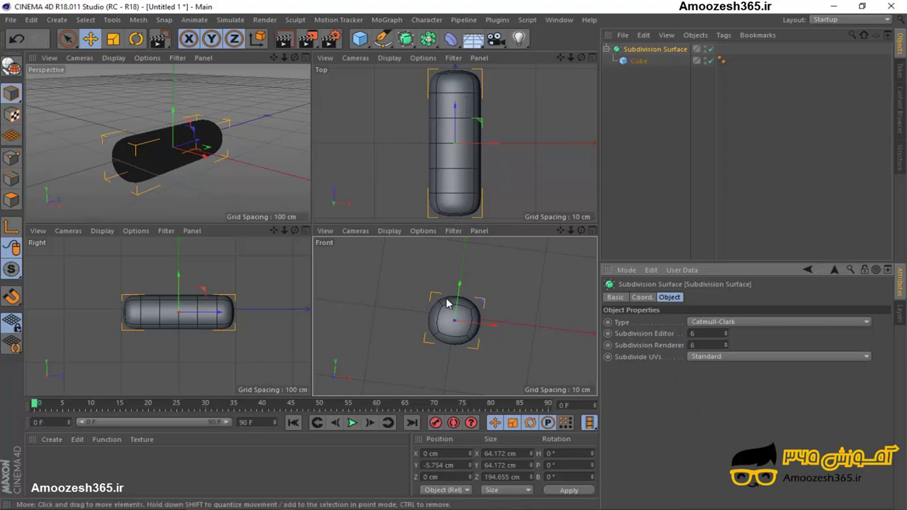
# Render the scene to the Picture Viewer and examine the whole rounded form in the rendered image.
pyautogui.hotkey('shift', 'r')
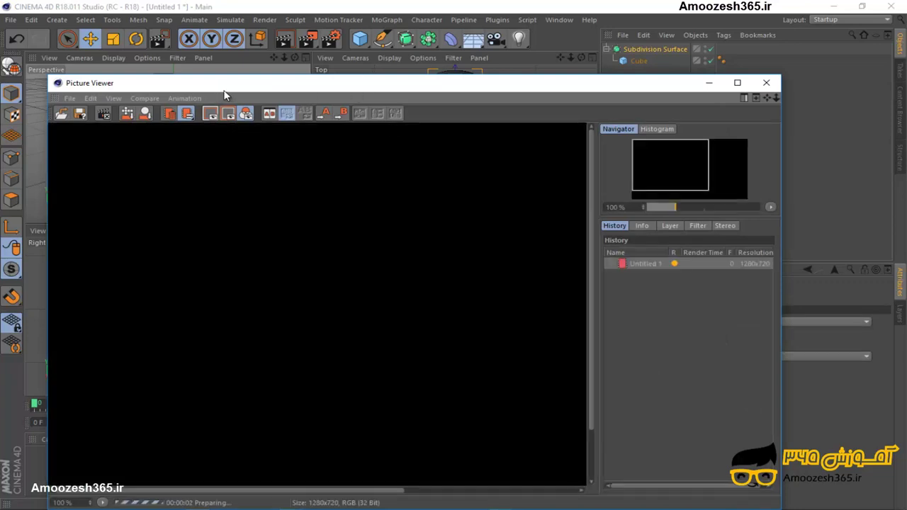
pyautogui.moveTo(289, 90); pyautogui.dragTo(341, 56)
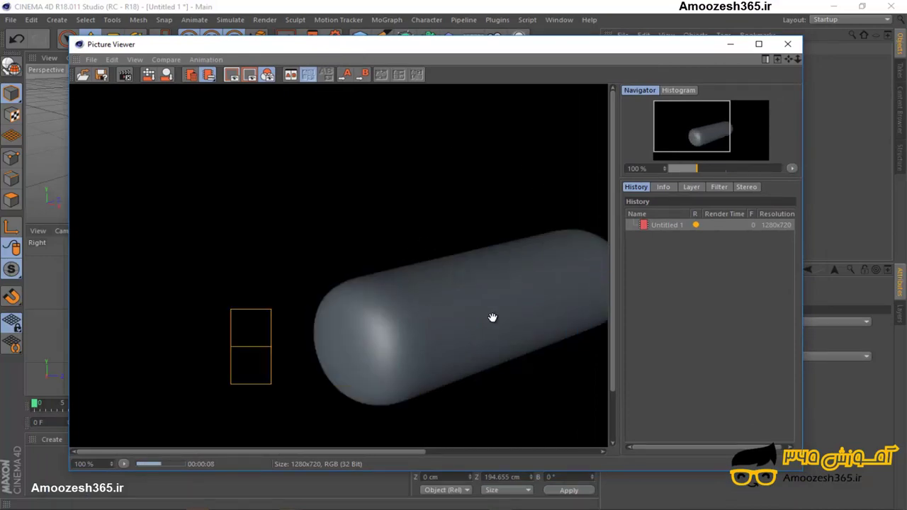
pyautogui.moveTo(492, 318); pyautogui.dragTo(376, 257)
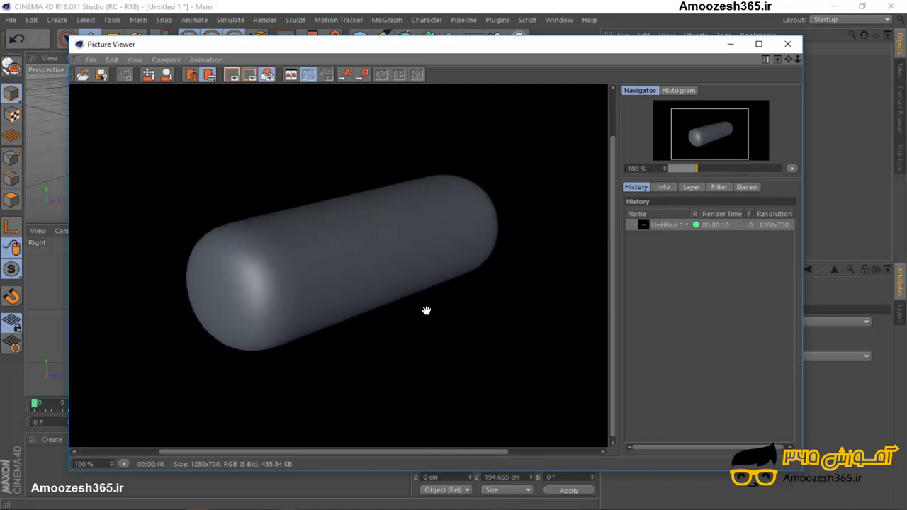
pyautogui.moveTo(311, 269); pyautogui.dragTo(234, 286)
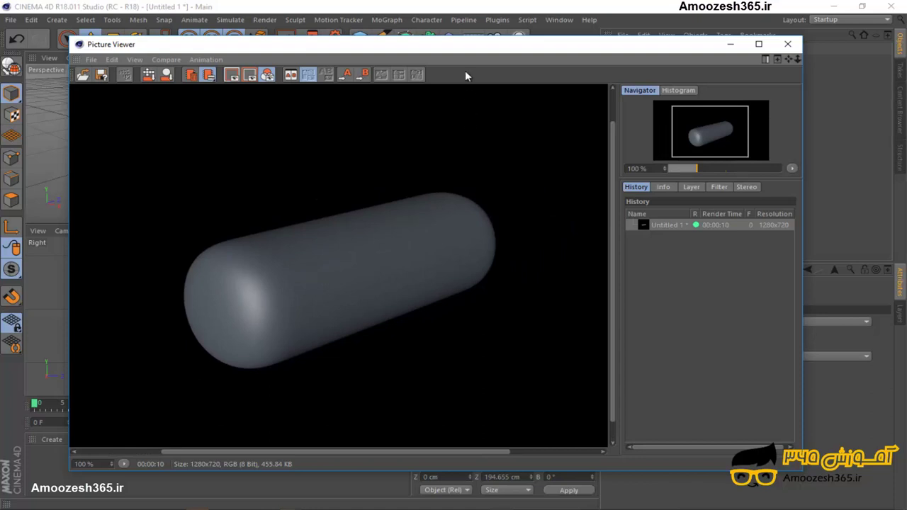
pyautogui.moveTo(458, 55); pyautogui.dragTo(456, 90)
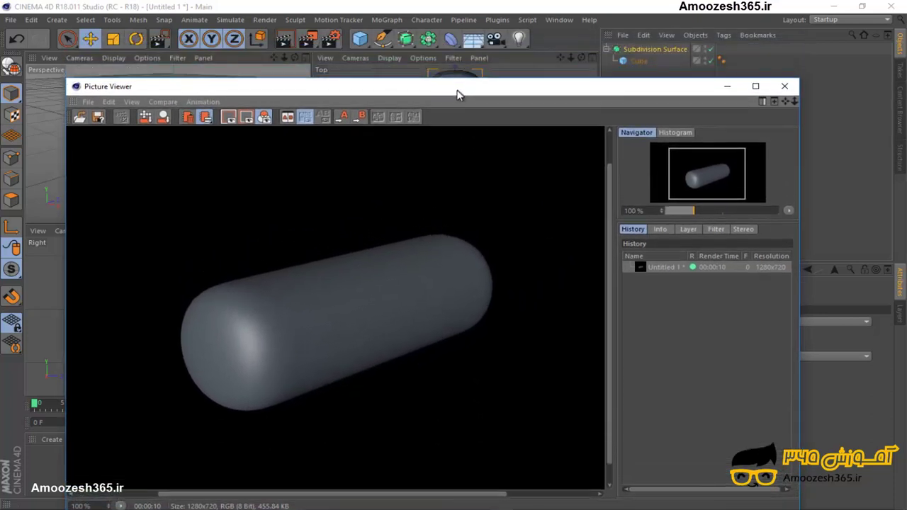
pyautogui.moveTo(366, 292)
pyautogui.mouseDown()
pyautogui.moveTo(367, 265)
pyautogui.moveTo(367, 285)
pyautogui.mouseUp()
pyautogui.moveTo(433, 88); pyautogui.dragTo(429, 44)
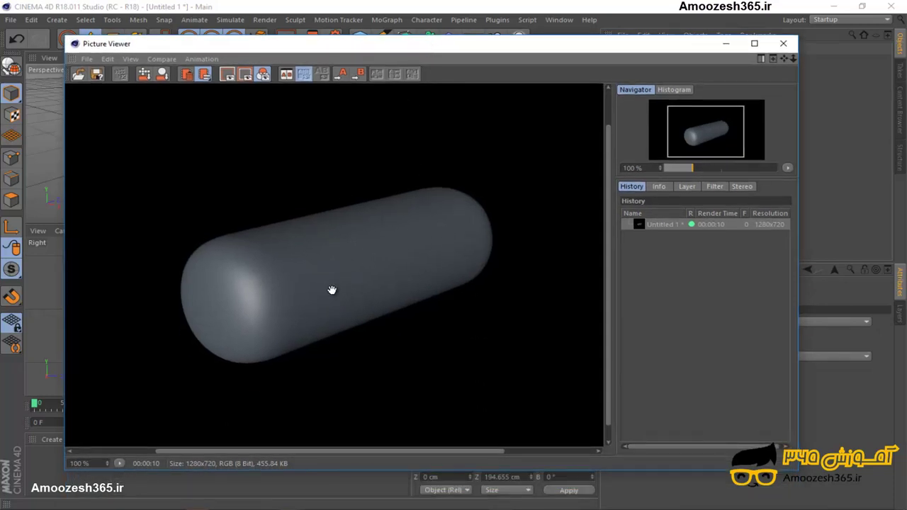
pyautogui.moveTo(408, 44)
pyautogui.mouseDown()
pyautogui.moveTo(415, 91)
pyautogui.moveTo(413, 54)
pyautogui.moveTo(399, 50)
pyautogui.mouseUp()
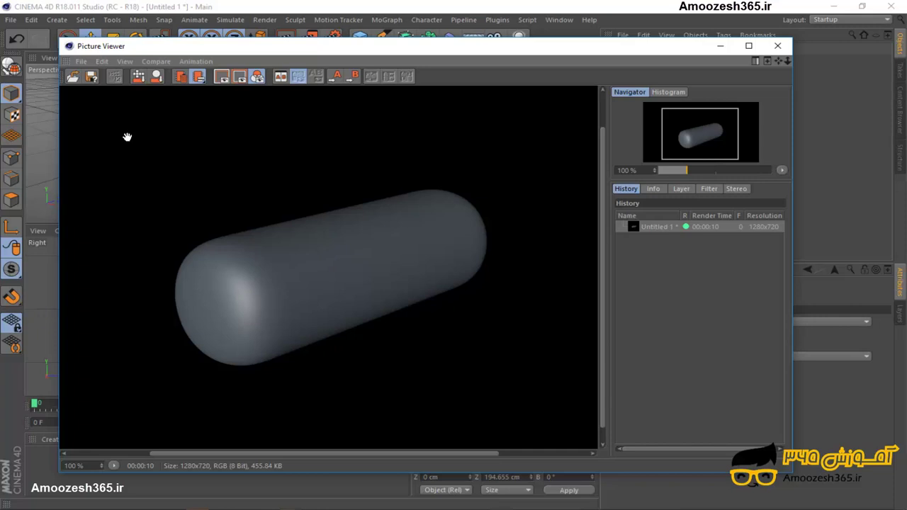
# Start saving the rendered still image and set its file format to JPEG.
pyautogui.click(90, 76)
pyautogui.click(94, 40)
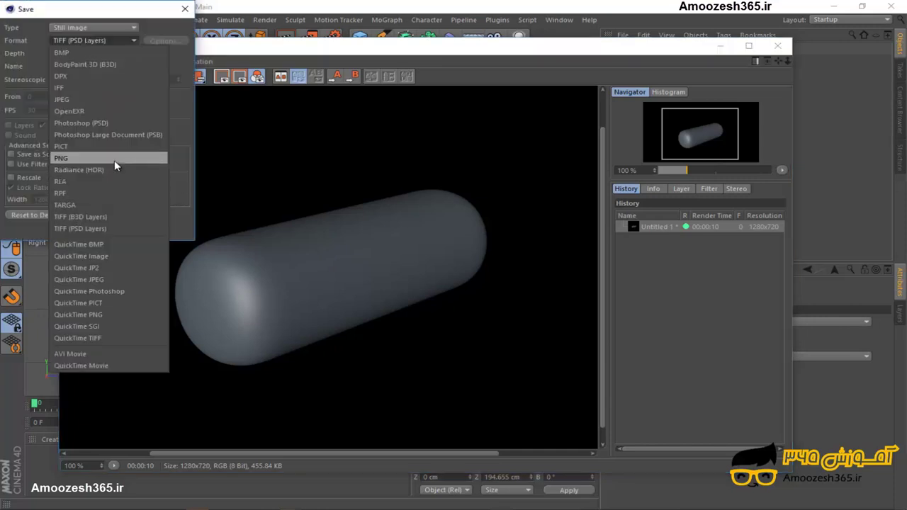
pyautogui.click(71, 100)
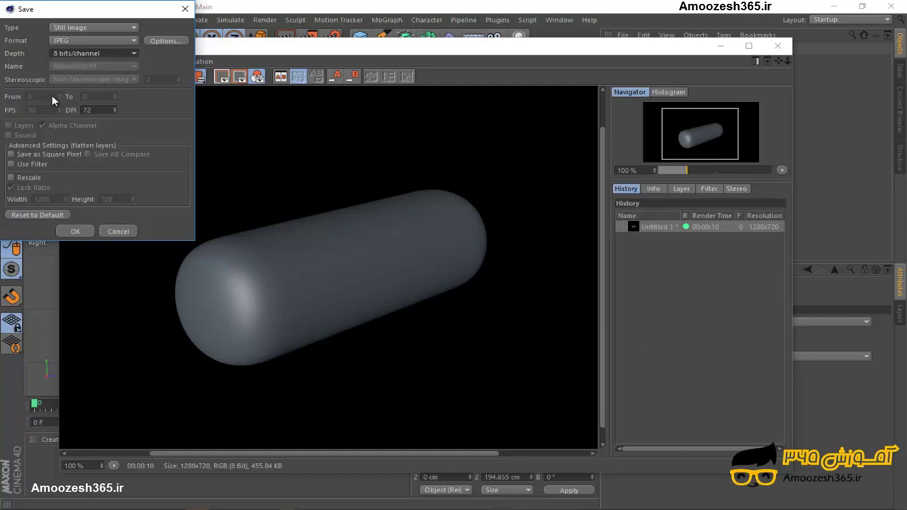
pyautogui.click(78, 232)
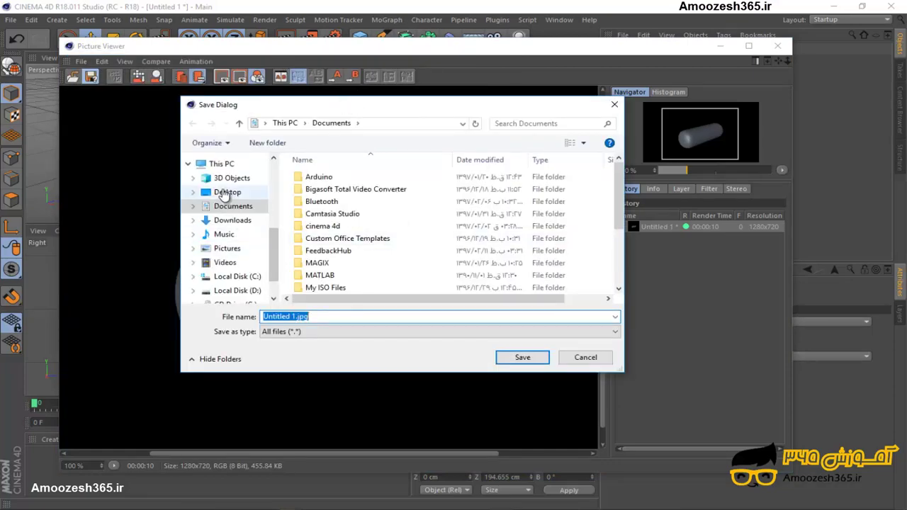
# Save the rendered image to the Desktop with the file name s.jpg.
pyautogui.click(225, 193)
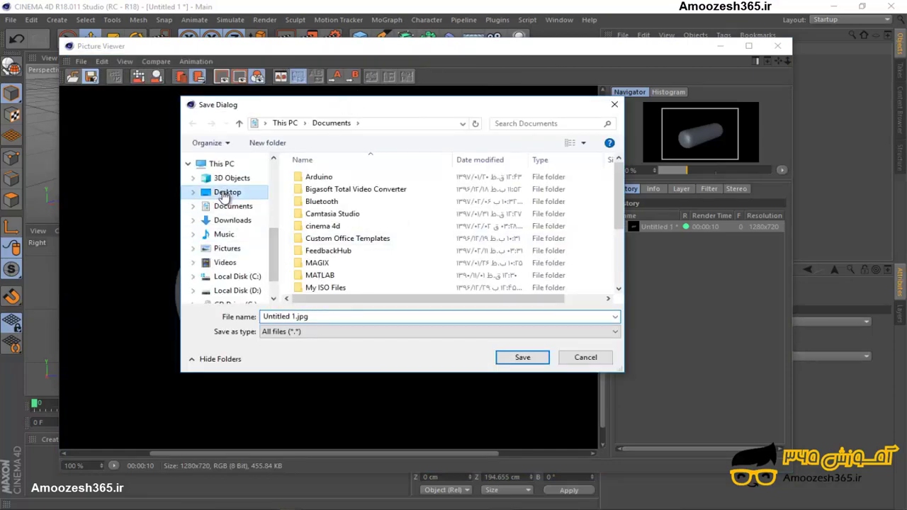
pyautogui.click(291, 316)
pyautogui.moveTo(296, 317); pyautogui.dragTo(248, 319)
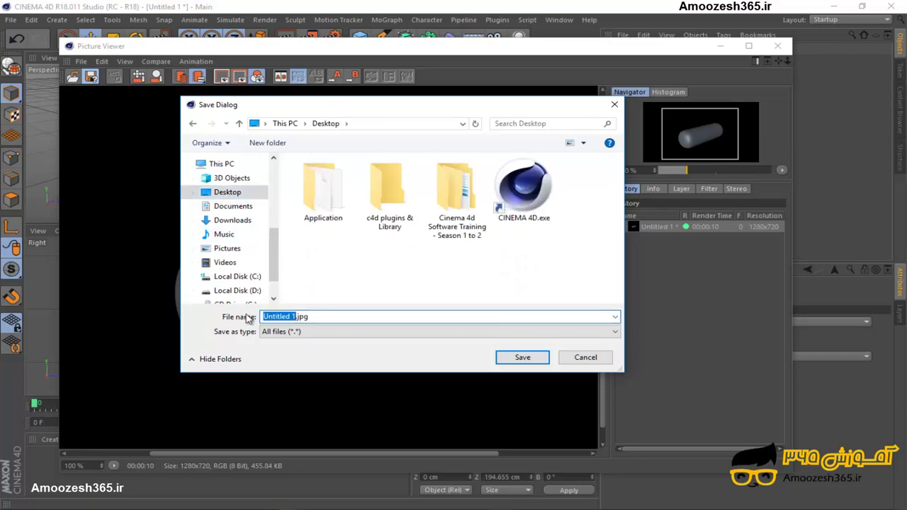
pyautogui.write('s')
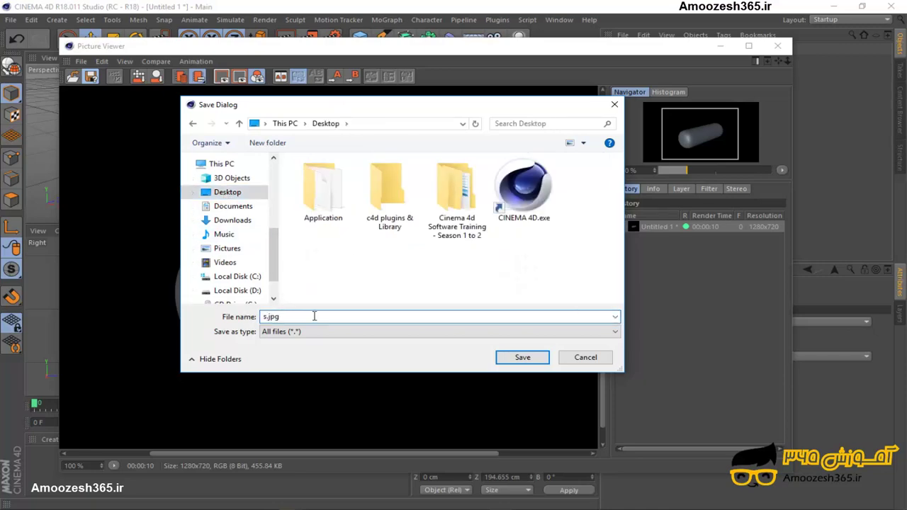
pyautogui.click(522, 356)
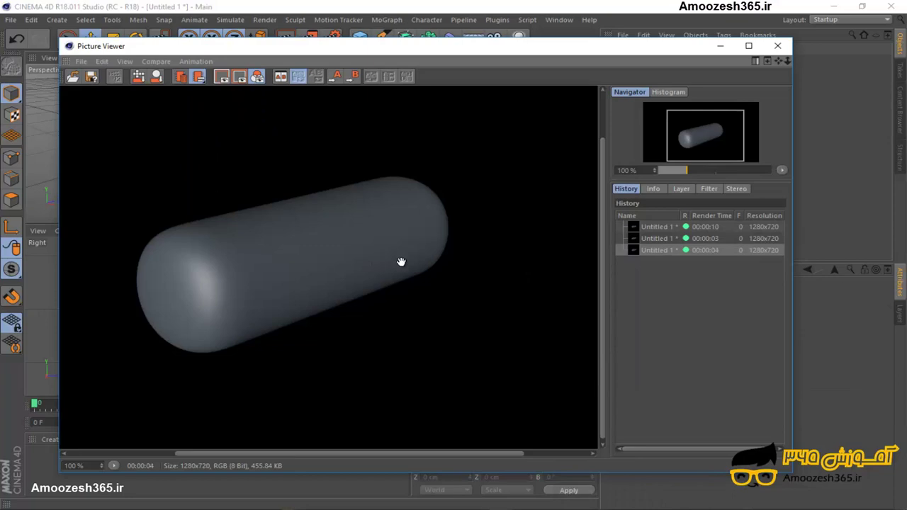
# Close the Picture Viewer, open Untitled 1.jpg from the desktop and examine the saved rounded form up close.
pyautogui.moveTo(401, 259); pyautogui.dragTo(433, 196)
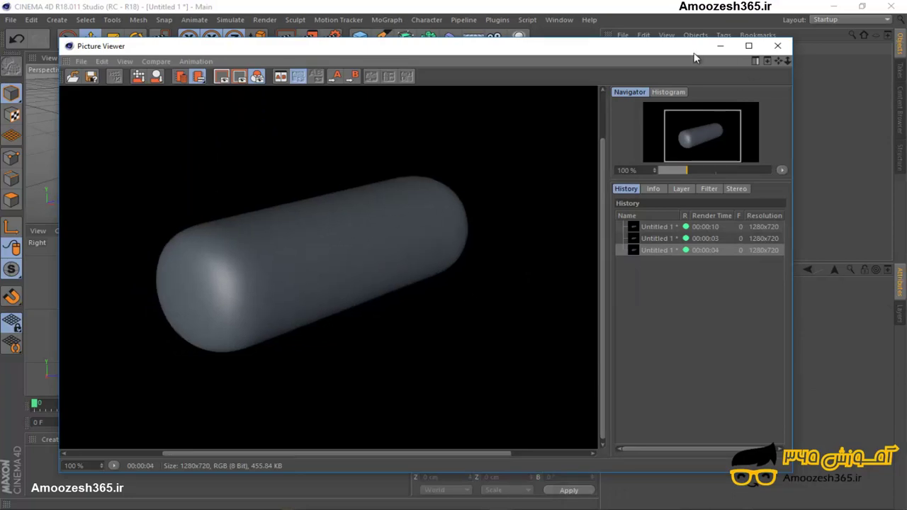
pyautogui.click(777, 45)
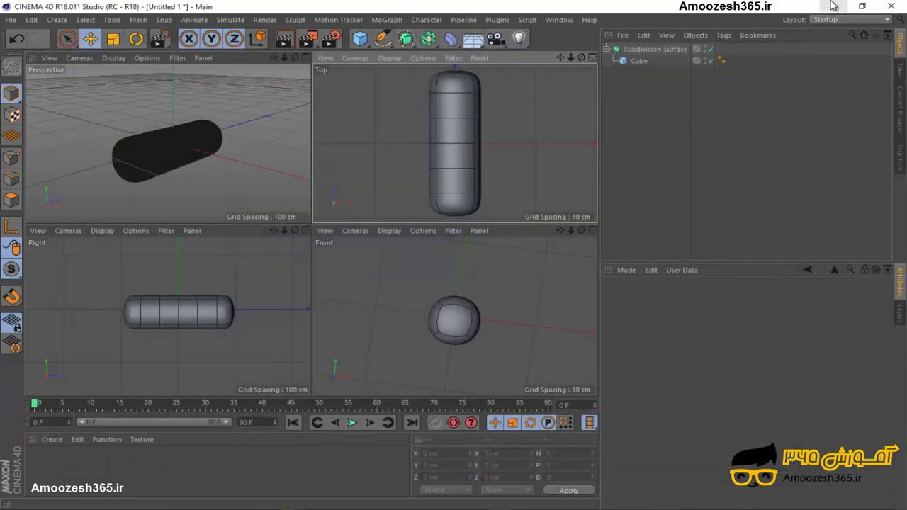
pyautogui.click(834, 5)
pyautogui.doubleClick(35, 320)
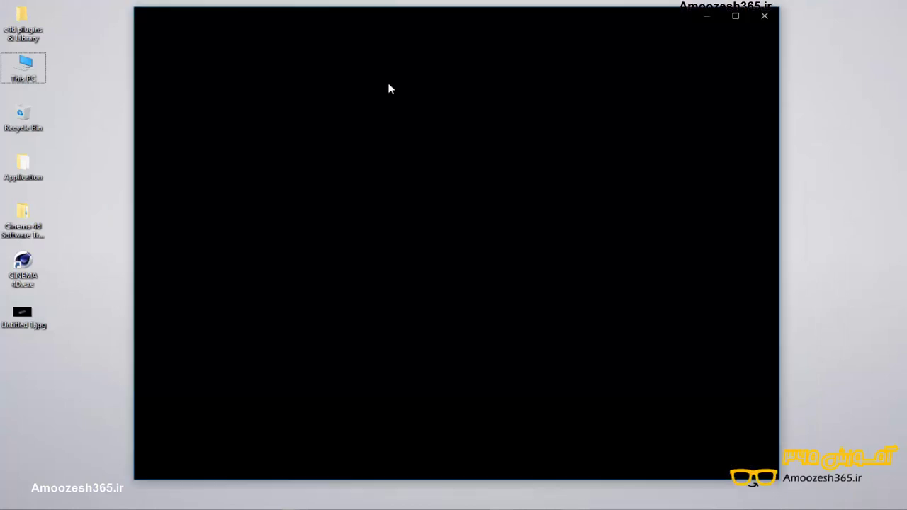
pyautogui.moveTo(427, 17); pyautogui.dragTo(425, 25)
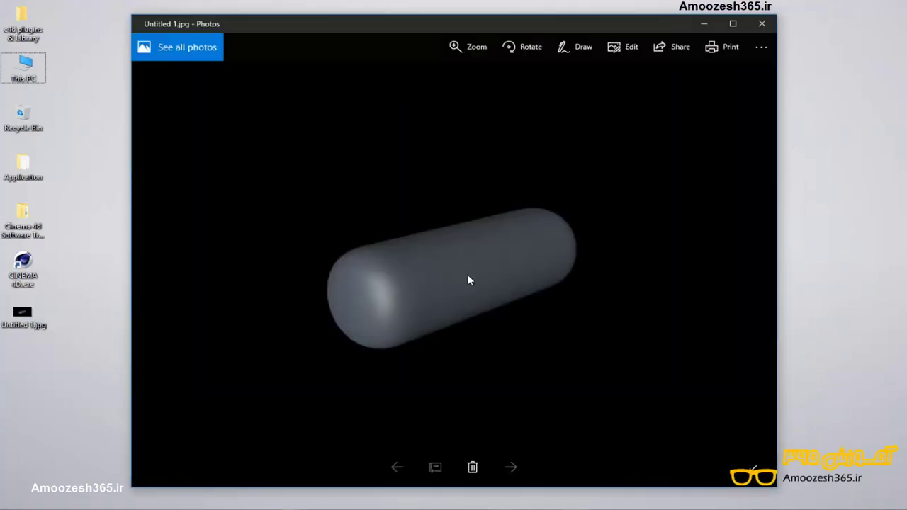
pyautogui.scroll(5, 467, 274)
pyautogui.scroll(3, 466, 280)
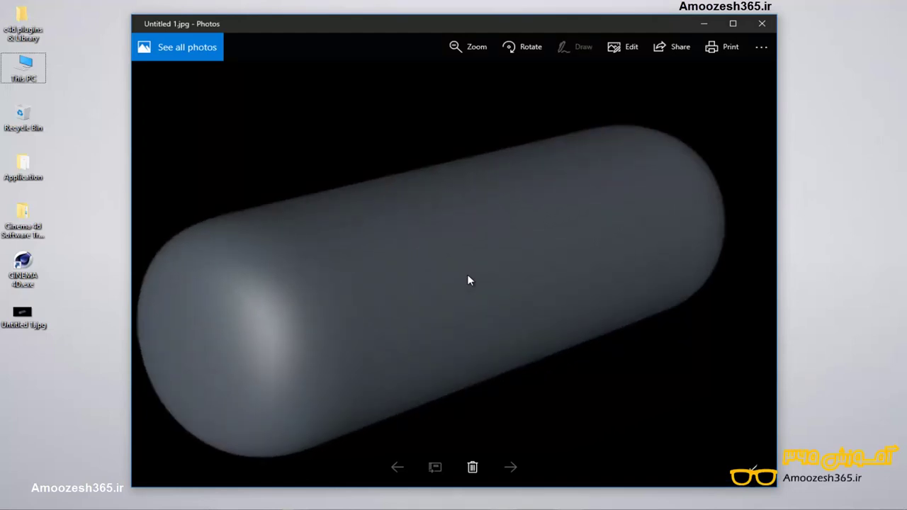
pyautogui.scroll(-6, 431, 257)
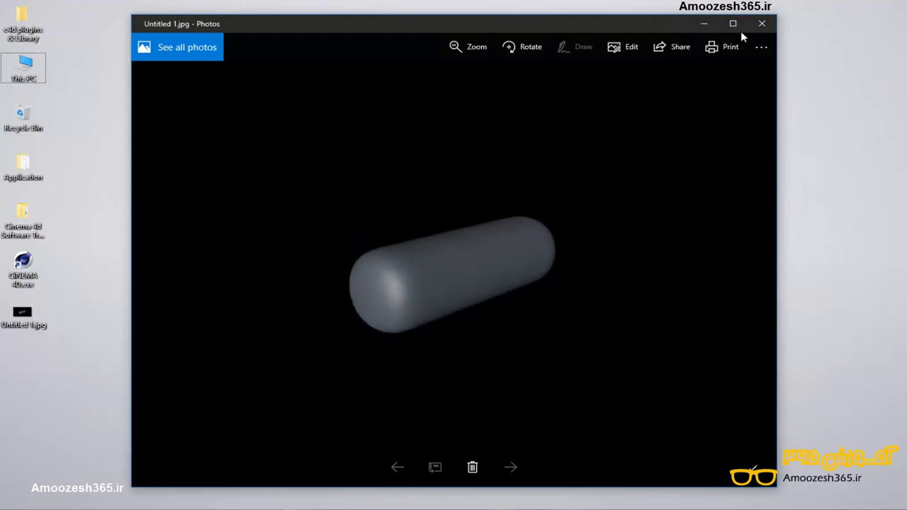
pyautogui.click(761, 23)
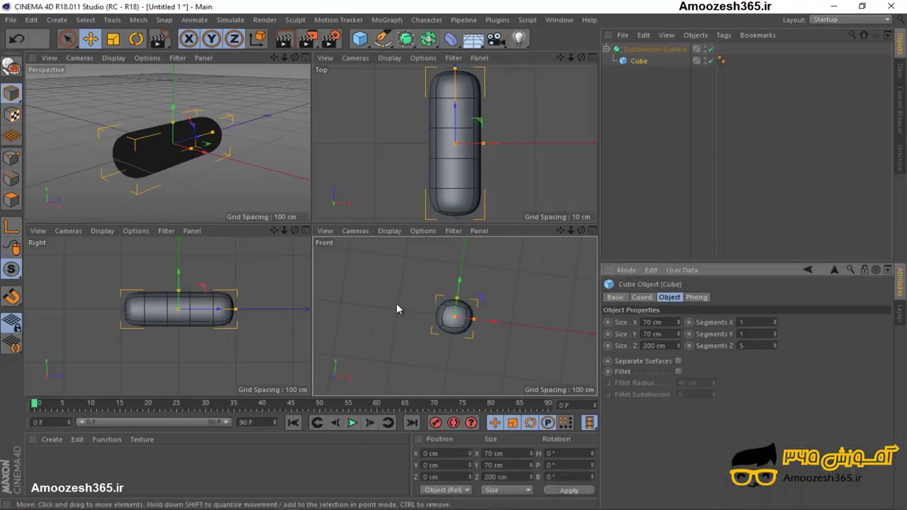
# Select the Cube beneath the Subdivision Surface and set its Segments Z to 20.
pyautogui.click(457, 145)
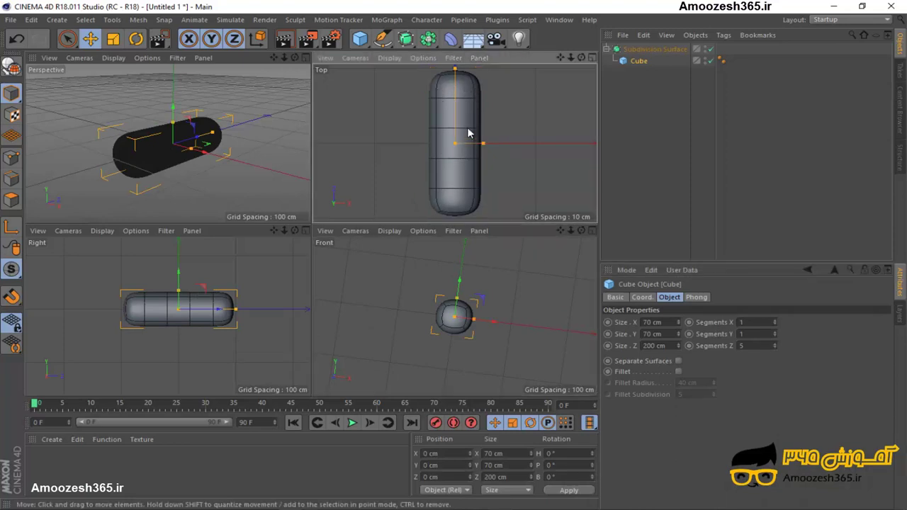
pyautogui.click(468, 133)
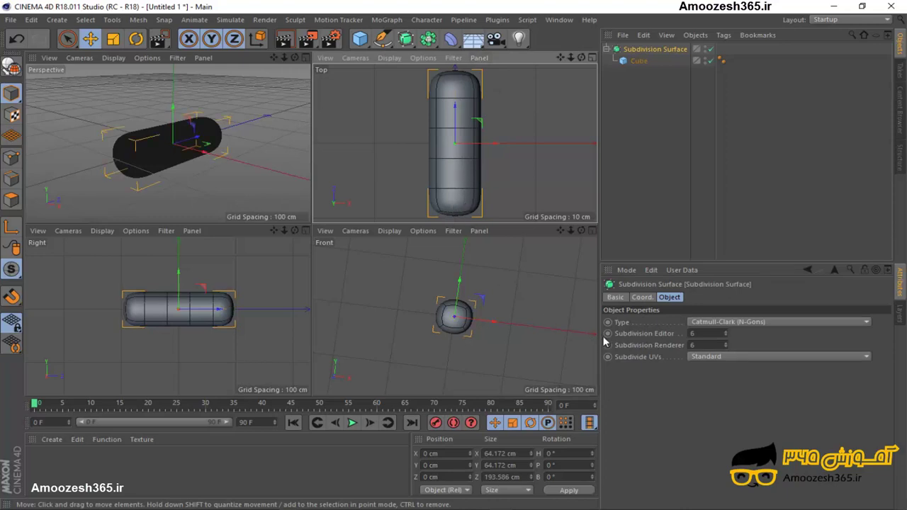
pyautogui.click(641, 61)
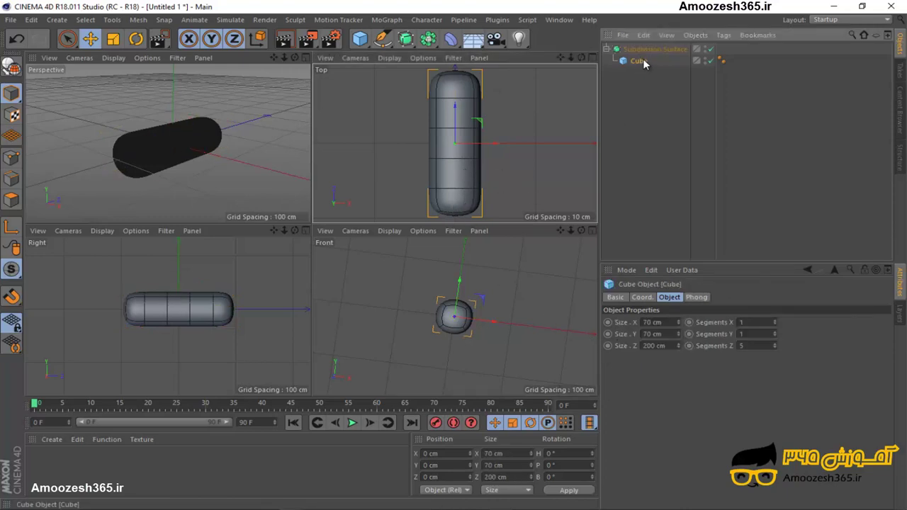
pyautogui.click(714, 352)
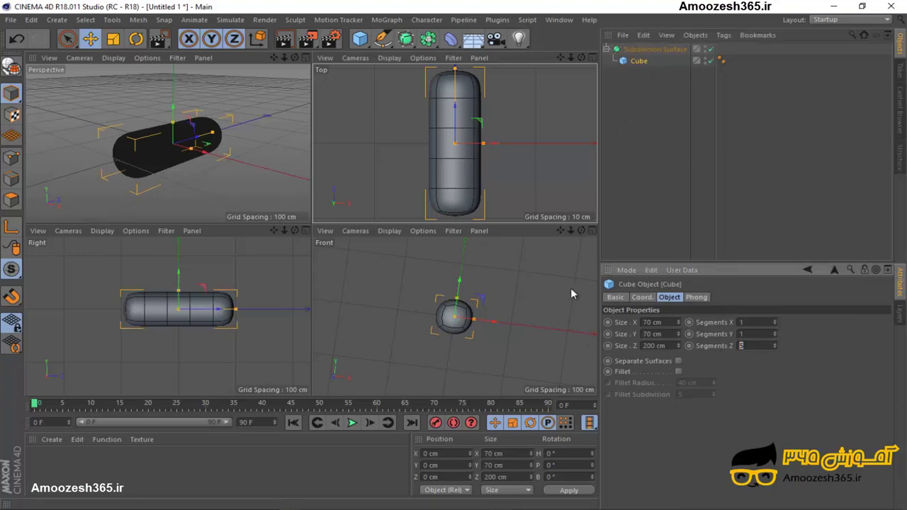
pyautogui.click(467, 178)
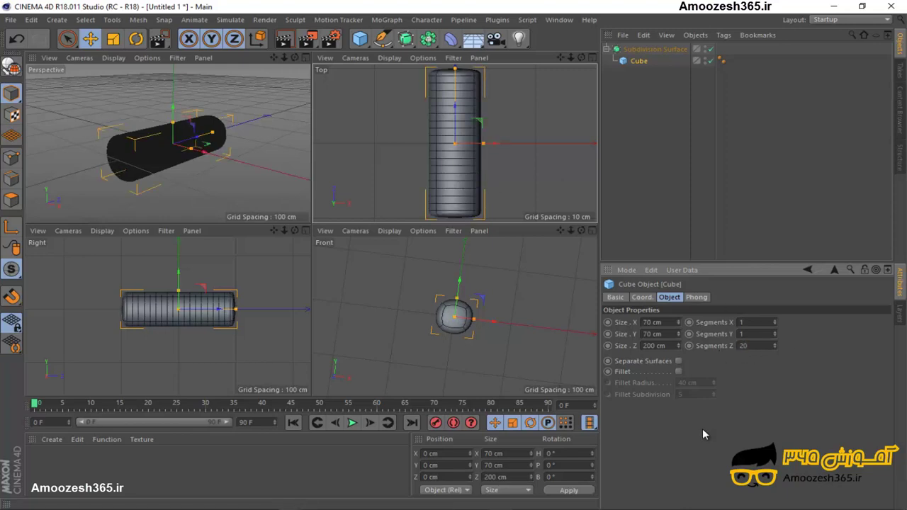
# Try a Segments Z value of 50 on the cube, and undo the last change.
pyautogui.doubleClick(740, 345)
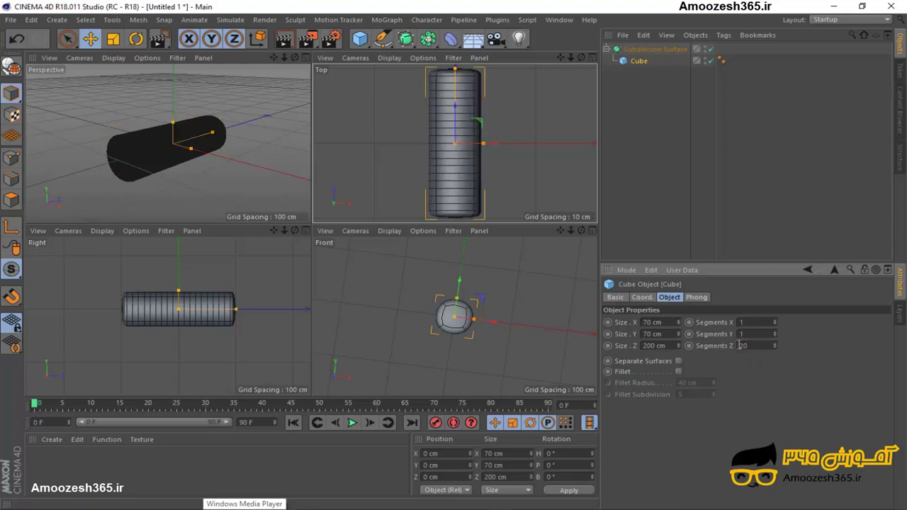
pyautogui.write('50')
pyautogui.press('Return')
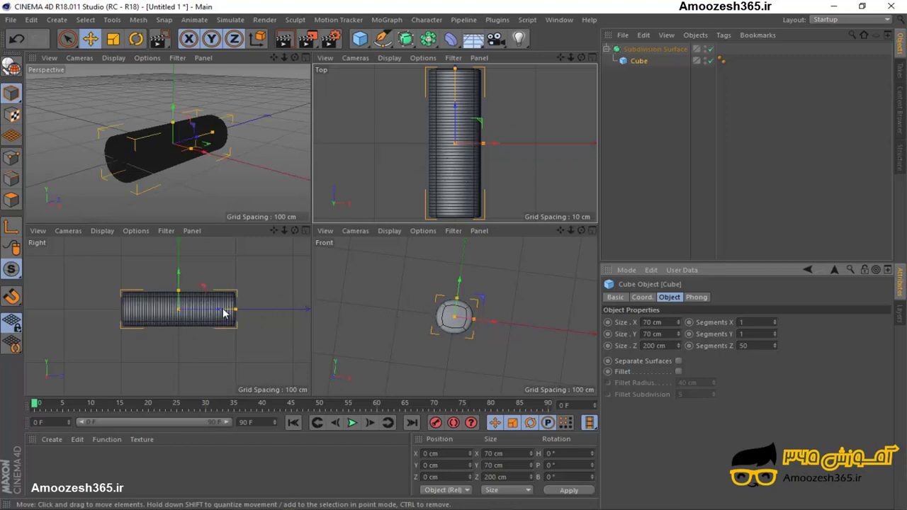
pyautogui.click(270, 265)
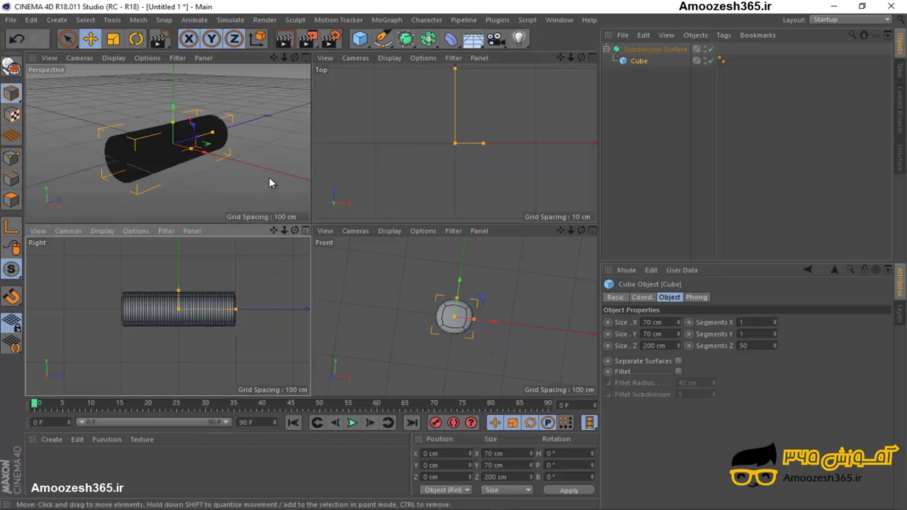
pyautogui.keyDown('alt'); pyautogui.moveTo(293, 66); pyautogui.dragTo(247, 148); pyautogui.keyUp('alt')
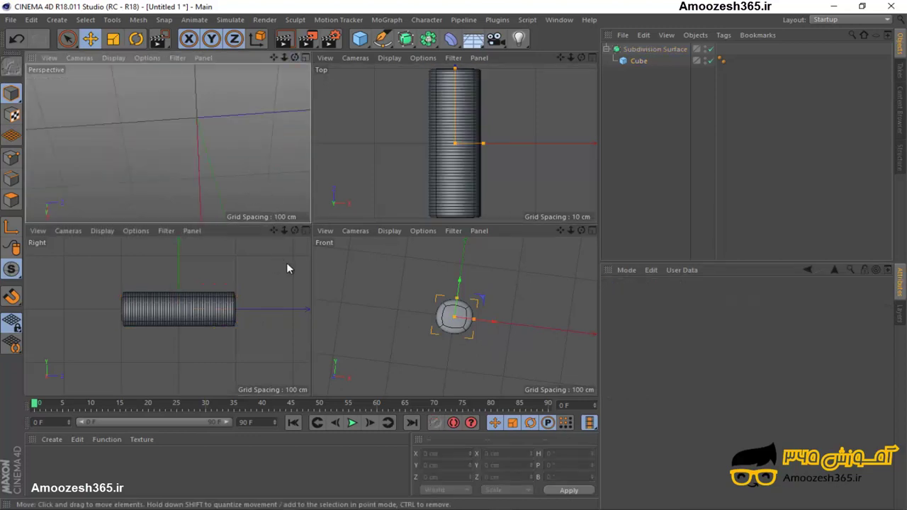
pyautogui.hotkey('ctrl', 'z')
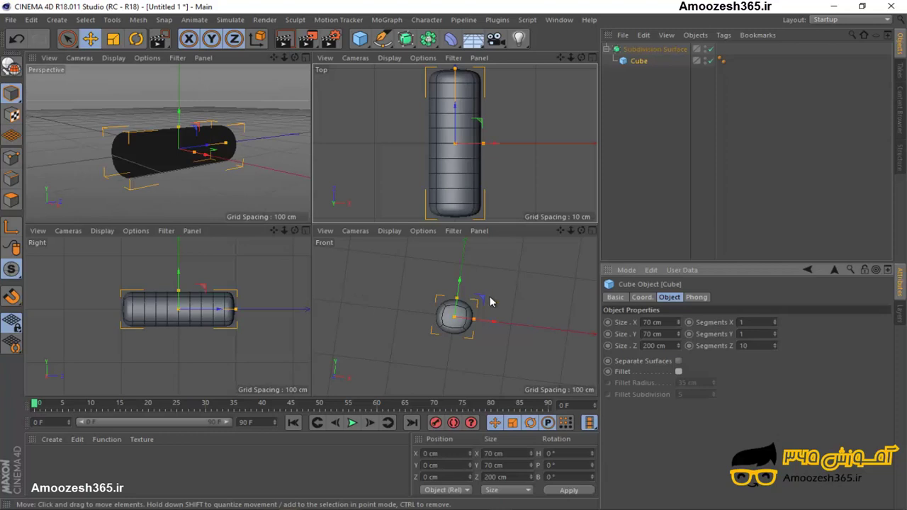
# Set the cube's Segments Z to 10 and render the scene to the Picture Viewer.
pyautogui.doubleClick(741, 345)
pyautogui.hotkey('shift', 'r')
pyautogui.hotkey('shift', 'r')
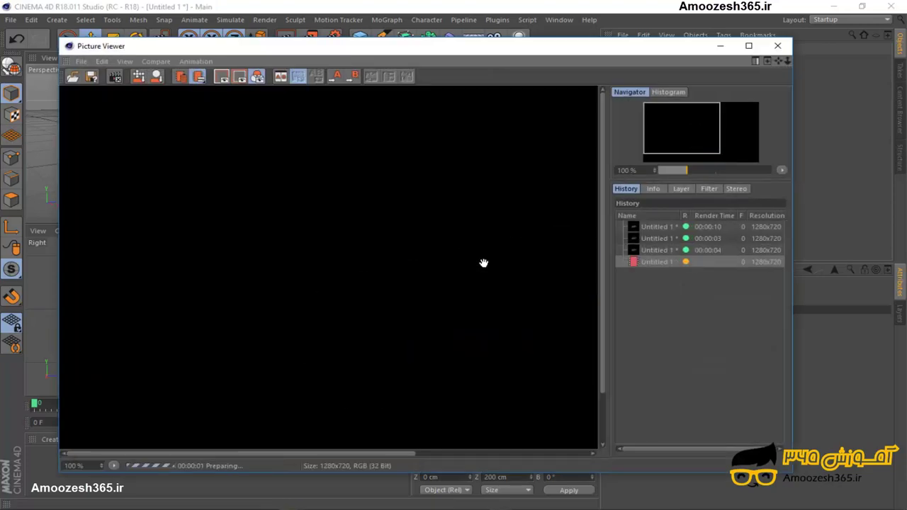
pyautogui.moveTo(289, 50); pyautogui.dragTo(348, 45)
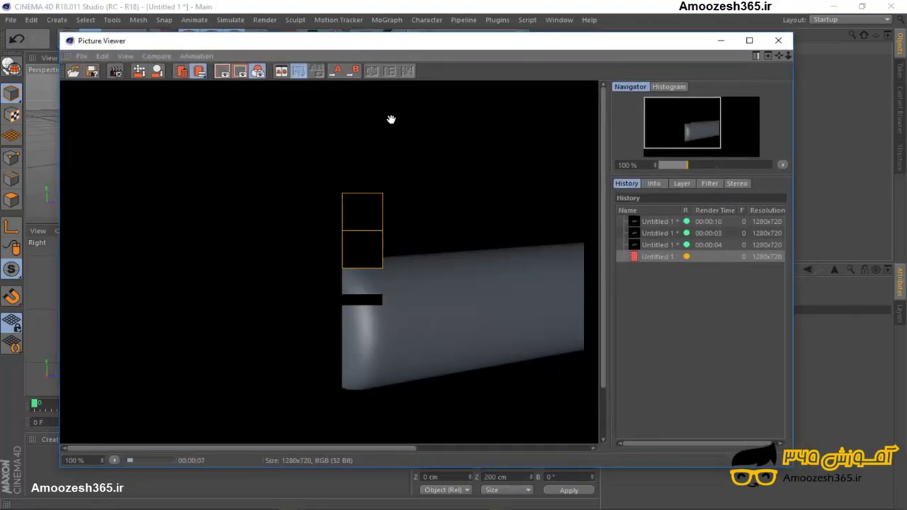
# Examine the rounded end, edges and surface smoothness of the form up close in the new render.
pyautogui.moveTo(401, 262); pyautogui.dragTo(296, 229)
pyautogui.scroll(6, 301, 257)
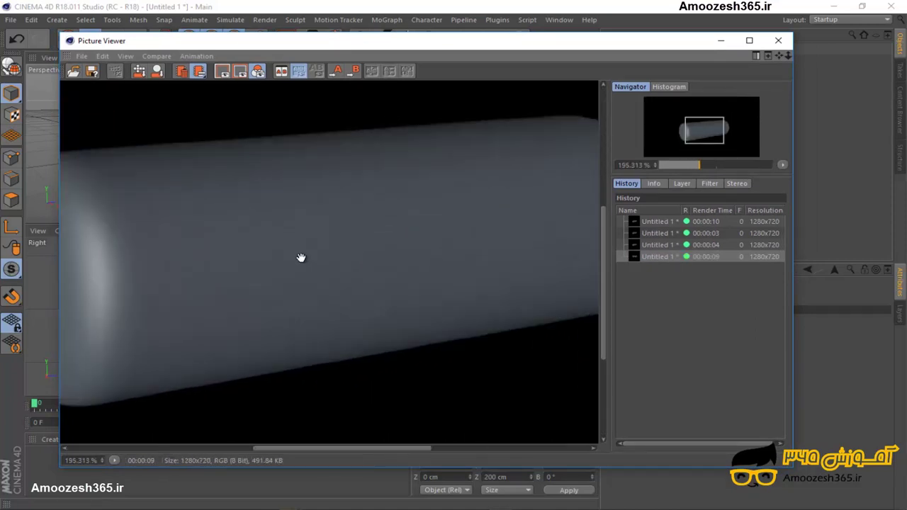
pyautogui.scroll(-4, 301, 257)
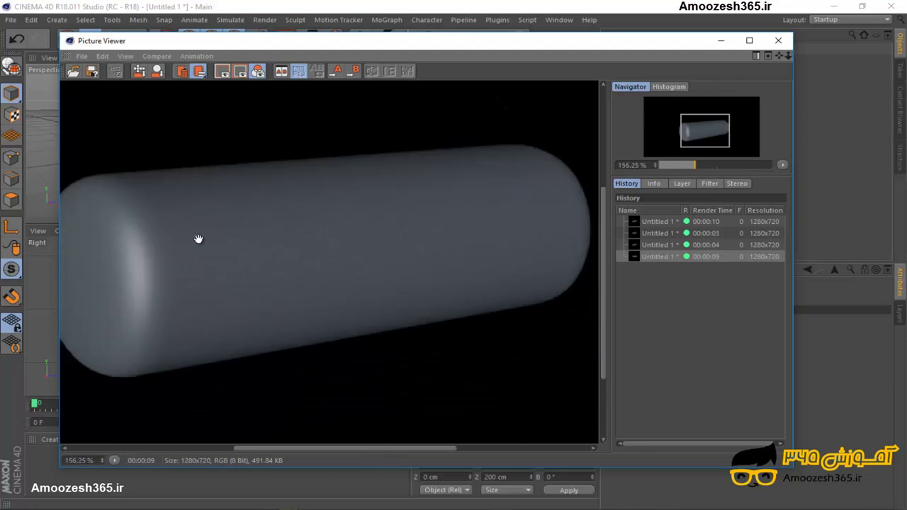
pyautogui.scroll(3, 221, 239)
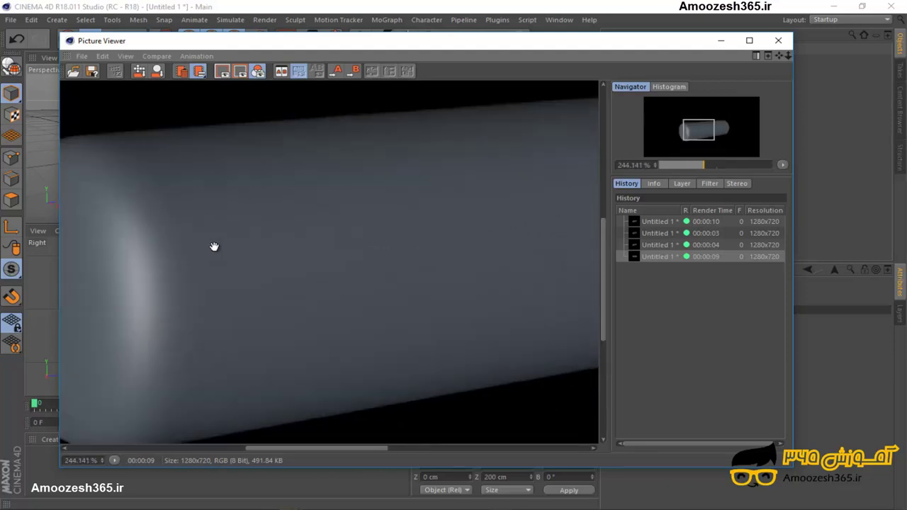
pyautogui.scroll(-1, 215, 247)
pyautogui.scroll(-2, 283, 234)
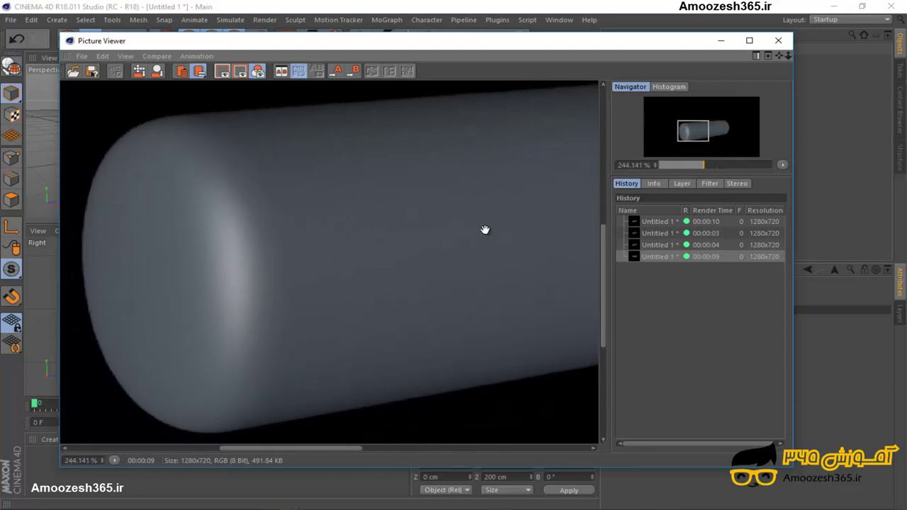
pyautogui.scroll(2, 378, 227)
pyautogui.moveTo(463, 234); pyautogui.dragTo(496, 223)
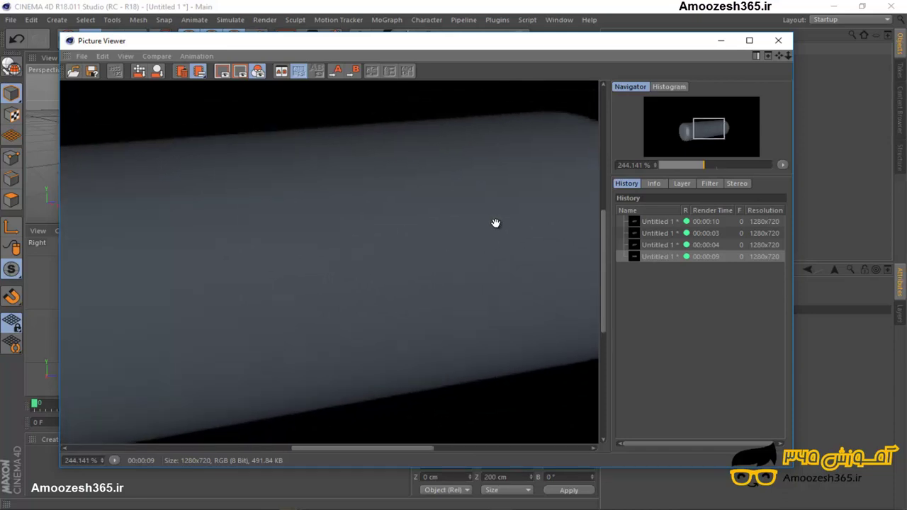
pyautogui.moveTo(340, 196); pyautogui.dragTo(491, 182)
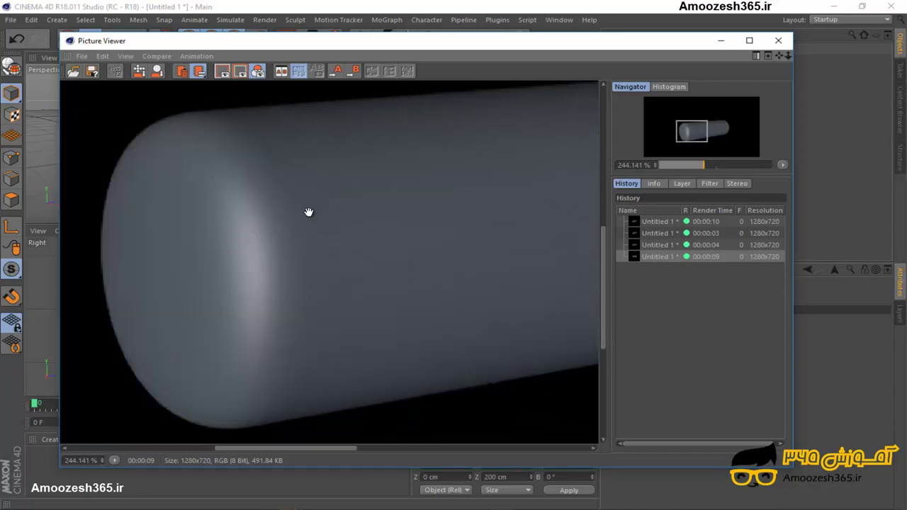
pyautogui.moveTo(262, 207)
pyautogui.mouseDown()
pyautogui.moveTo(260, 186)
pyautogui.moveTo(260, 202)
pyautogui.mouseUp()
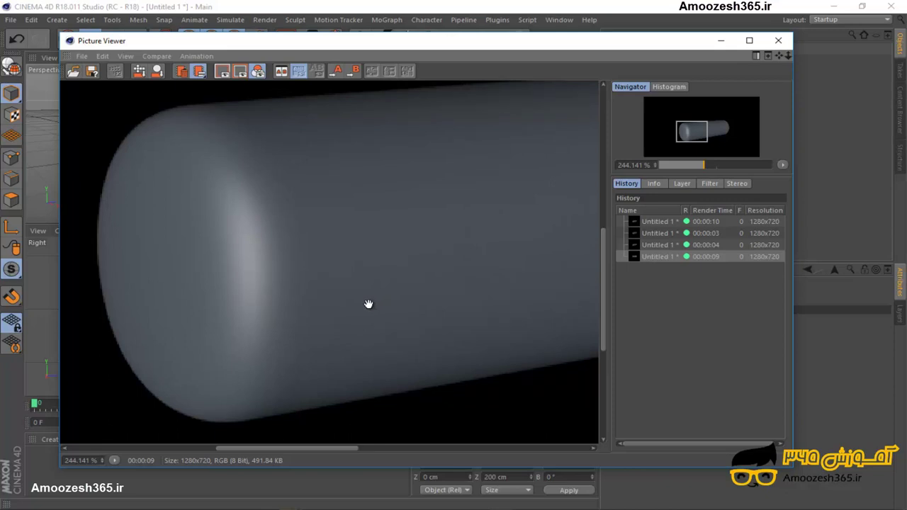
pyautogui.moveTo(376, 130); pyautogui.dragTo(412, 134)
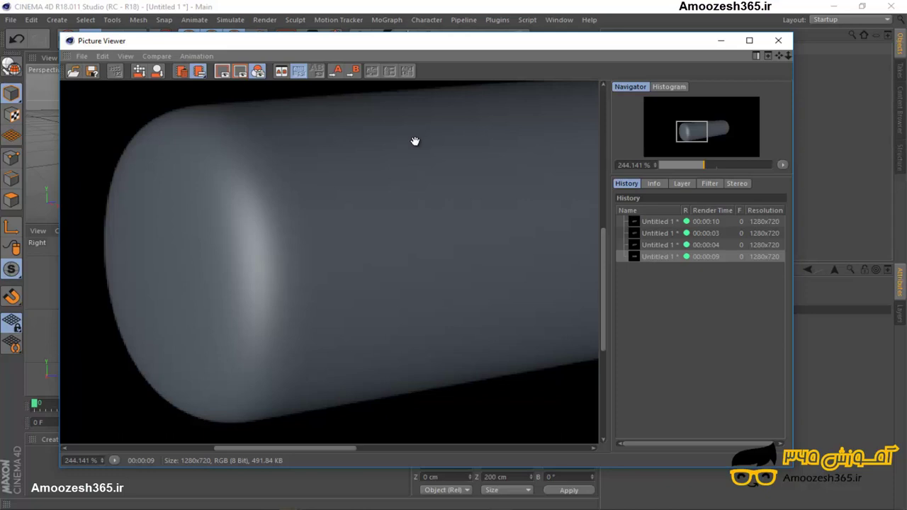
pyautogui.moveTo(415, 141); pyautogui.dragTo(354, 217)
pyautogui.moveTo(276, 219); pyautogui.dragTo(330, 206)
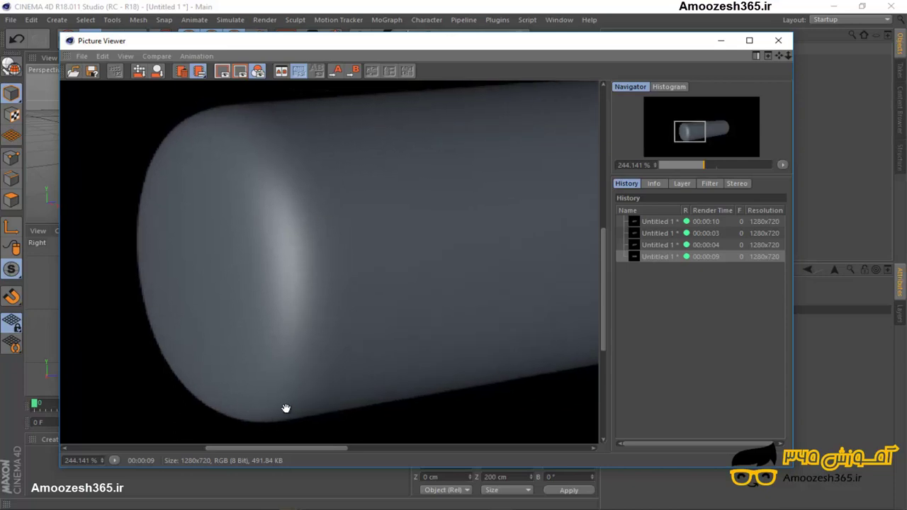
# Inspect the length and ends of the rendered form at high magnification in the Picture Viewer.
pyautogui.moveTo(456, 174); pyautogui.dragTo(388, 202)
pyautogui.moveTo(492, 192); pyautogui.dragTo(536, 189)
pyautogui.moveTo(282, 210); pyautogui.dragTo(346, 204)
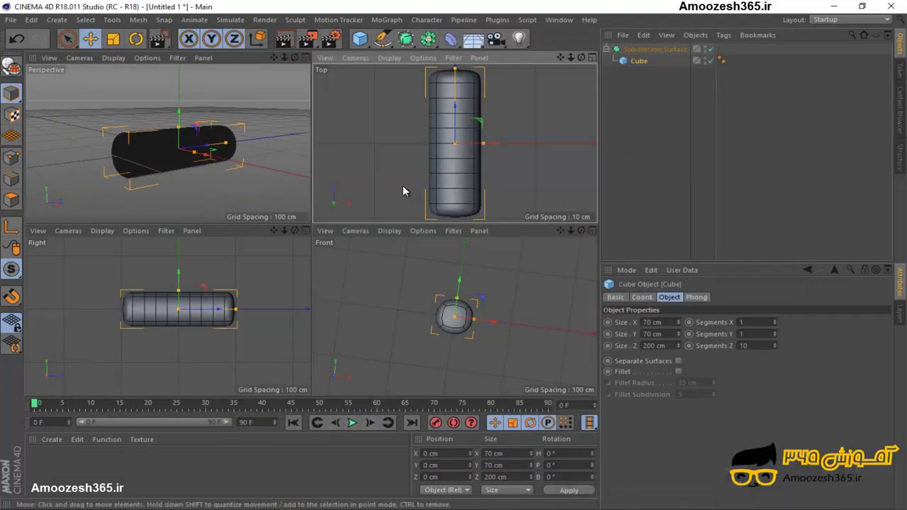
# Enlarge the Perspective view and clear the scene by deleting the cube and its Subdivision Surface.
pyautogui.click(244, 156)
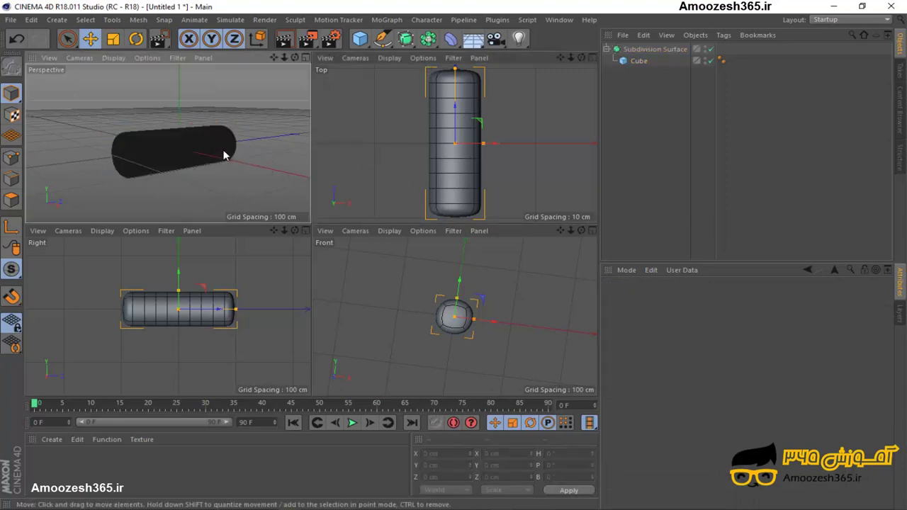
pyautogui.click(239, 121)
pyautogui.middleClick(238, 120)
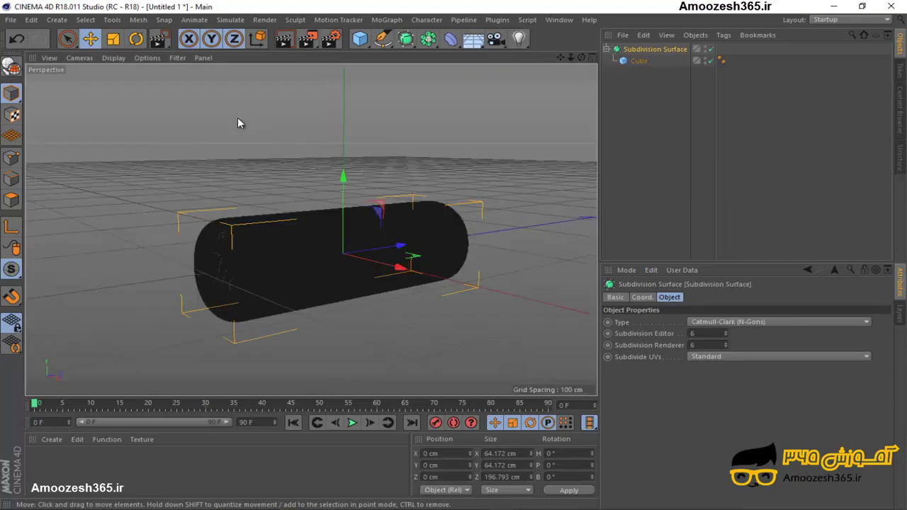
pyautogui.hotkey('ctrl', 'z')
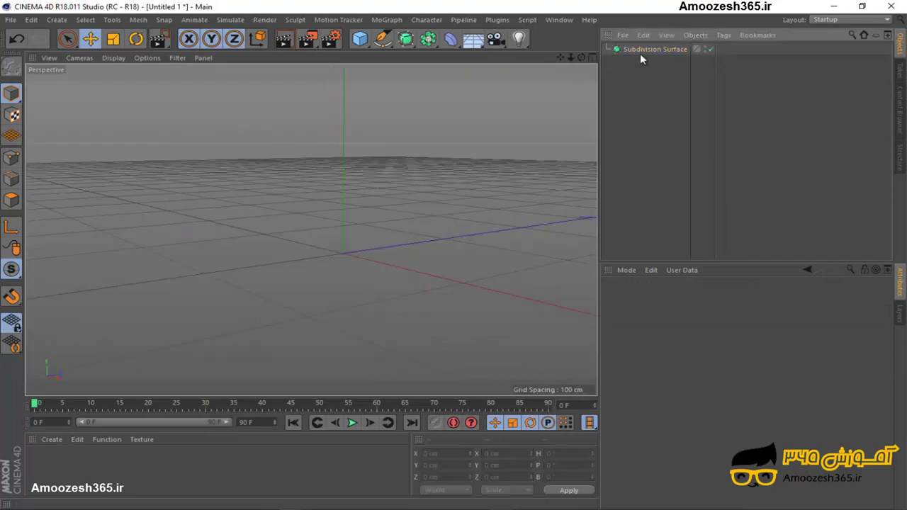
pyautogui.click(640, 47)
pyautogui.press('Delete')
pyautogui.click(344, 192)
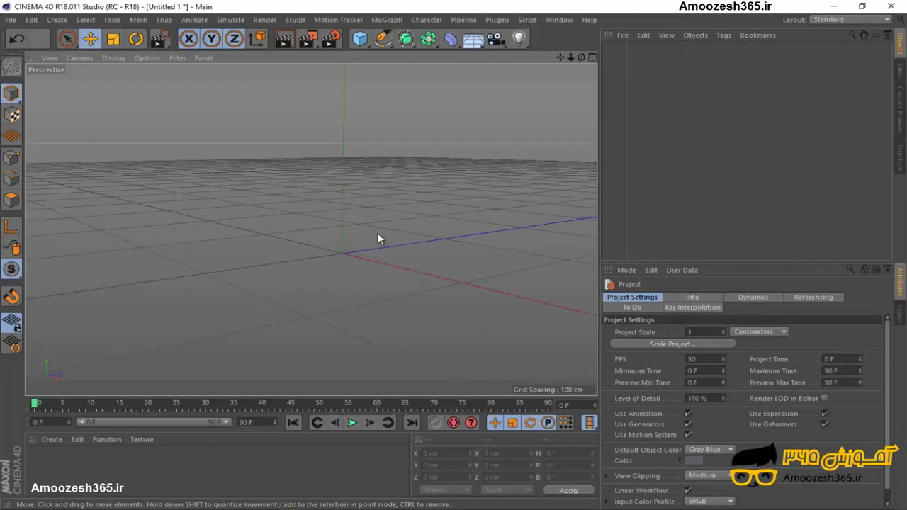
# Nest a new cube beneath a new Subdivision Surface and raise the cube about 14 cm.
pyautogui.click(359, 39)
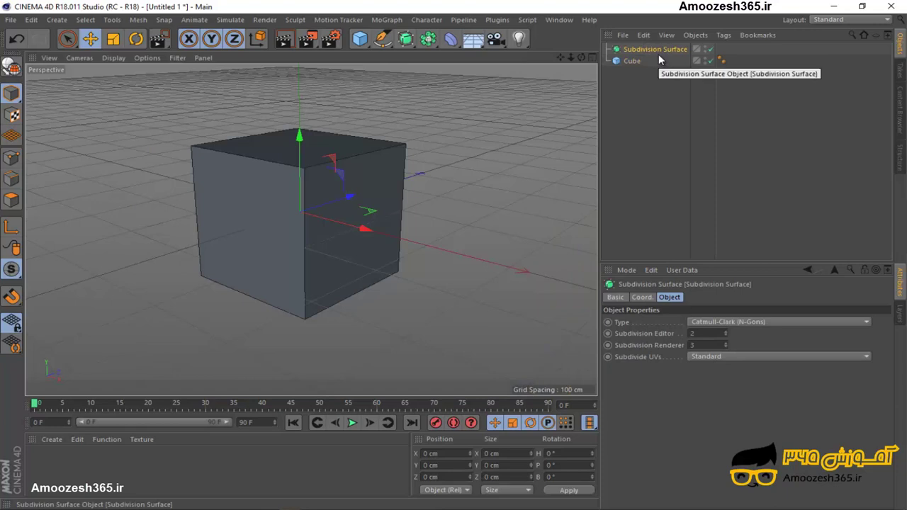
pyautogui.press('F9')
pyautogui.press('F9')
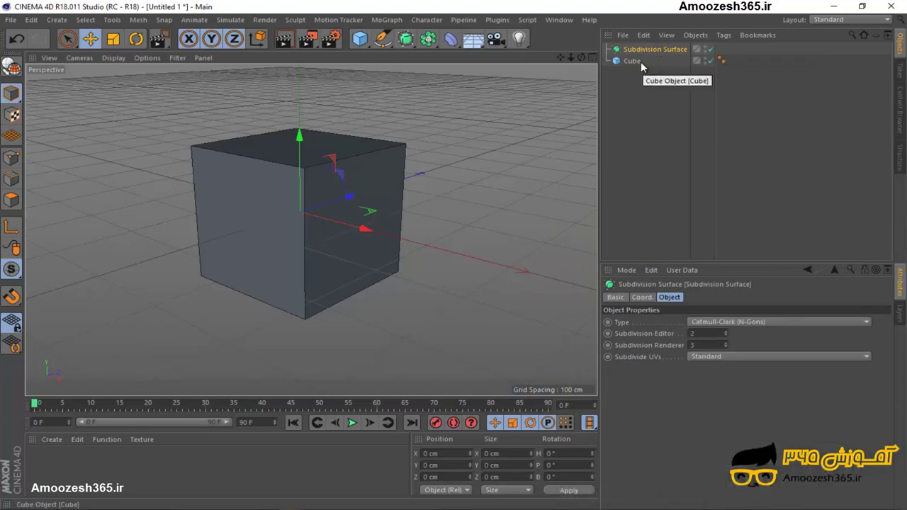
pyautogui.moveTo(637, 62); pyautogui.dragTo(657, 51)
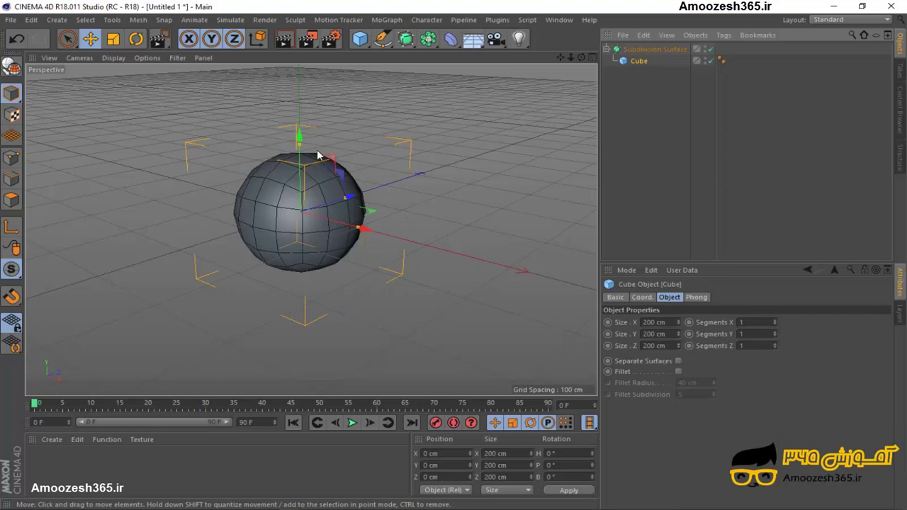
pyautogui.moveTo(303, 142); pyautogui.dragTo(306, 128)
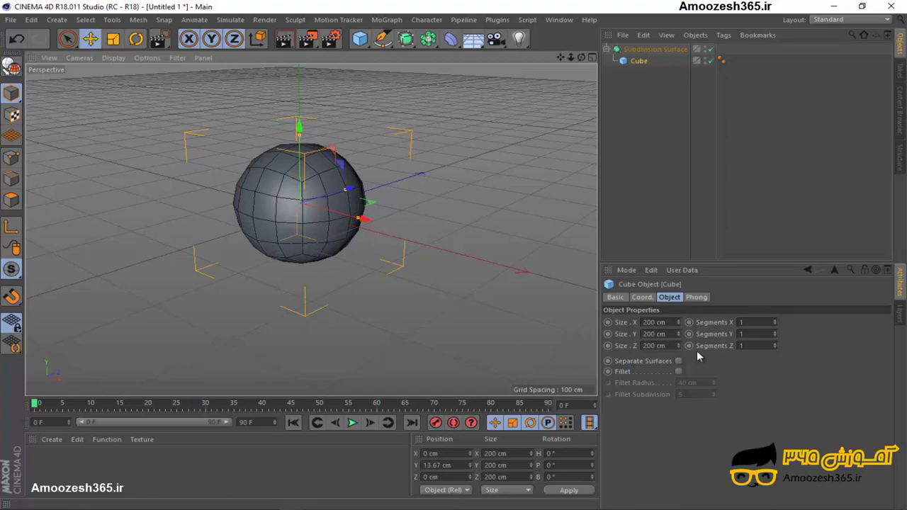
# Set the cube's Segments Z to 5 and its Size Z to 20 cm.
pyautogui.click(755, 346)
pyautogui.write('5')
pyautogui.hotkey('shift', 'Tab')
pyautogui.write('5')
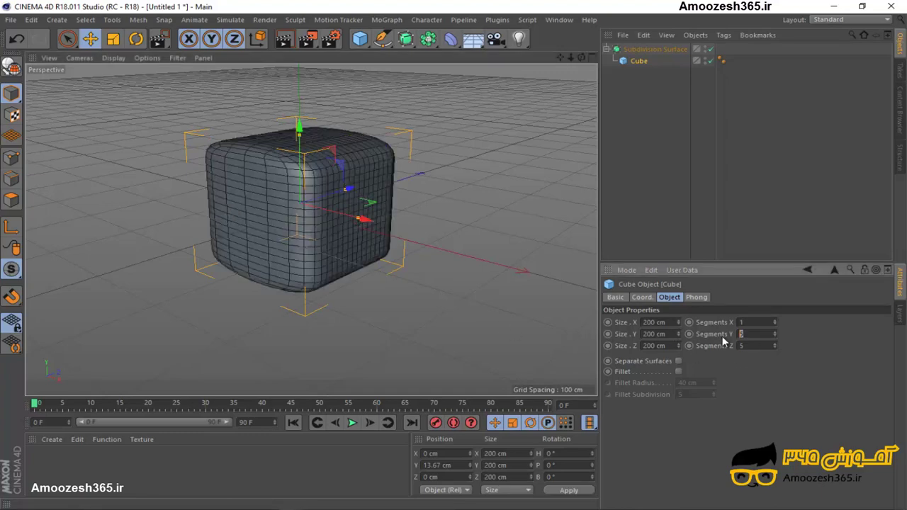
pyautogui.press('Return')
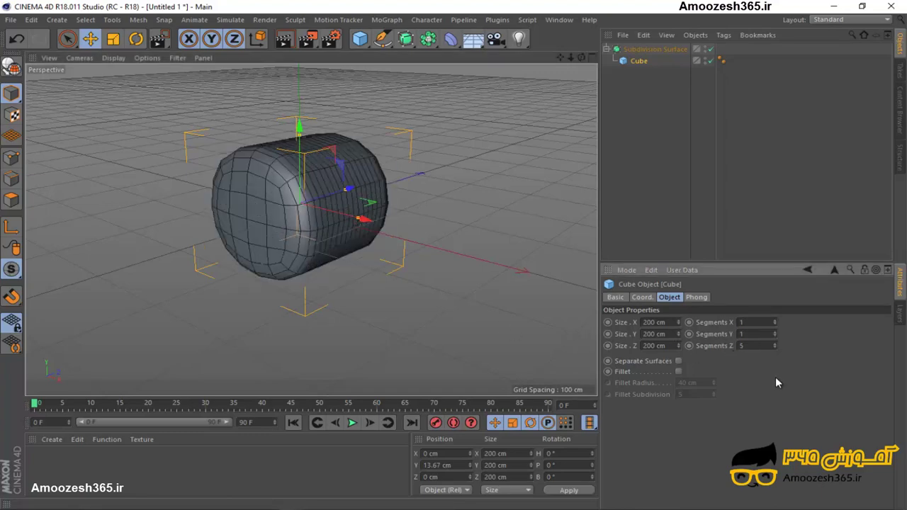
pyautogui.press('Tab')
pyautogui.write('50')
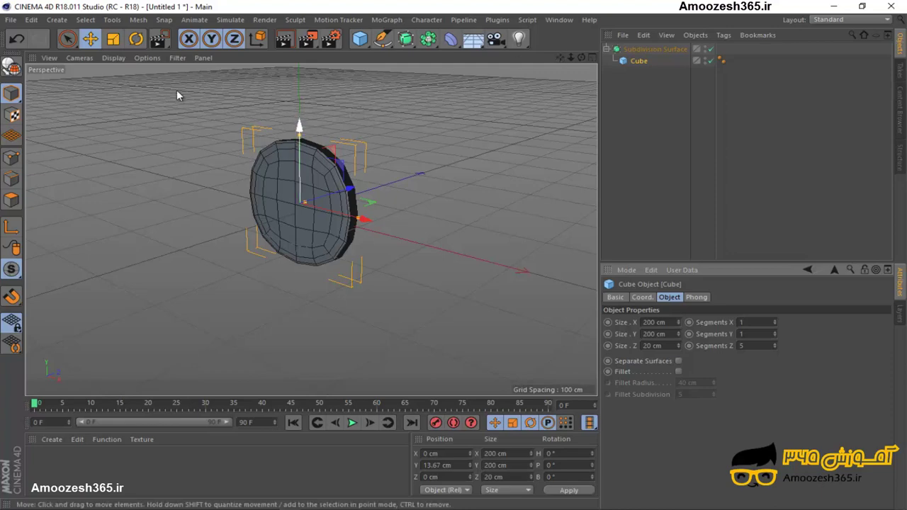
# Rotate the whole Subdivision Surface disc to about H 74°, P 132° and B -69°.
pyautogui.click(135, 39)
pyautogui.click(288, 168)
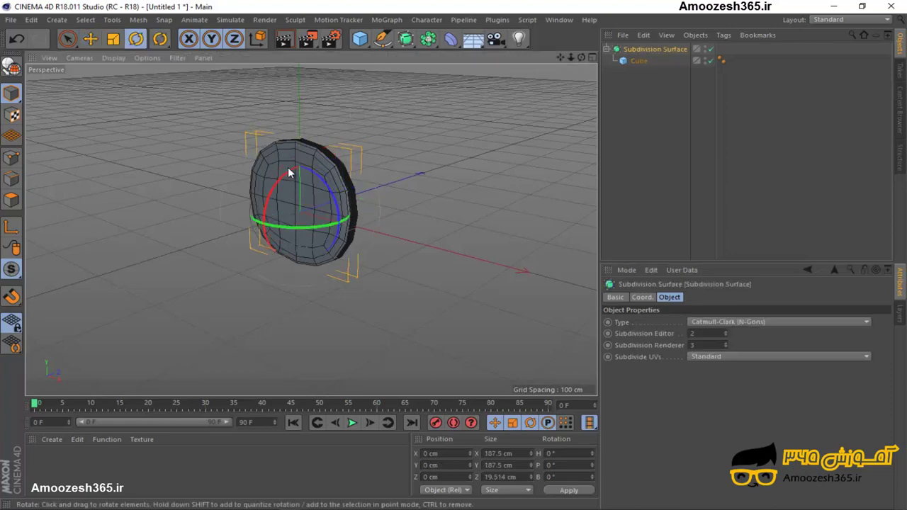
pyautogui.moveTo(271, 196); pyautogui.dragTo(392, 235)
pyautogui.press('e')
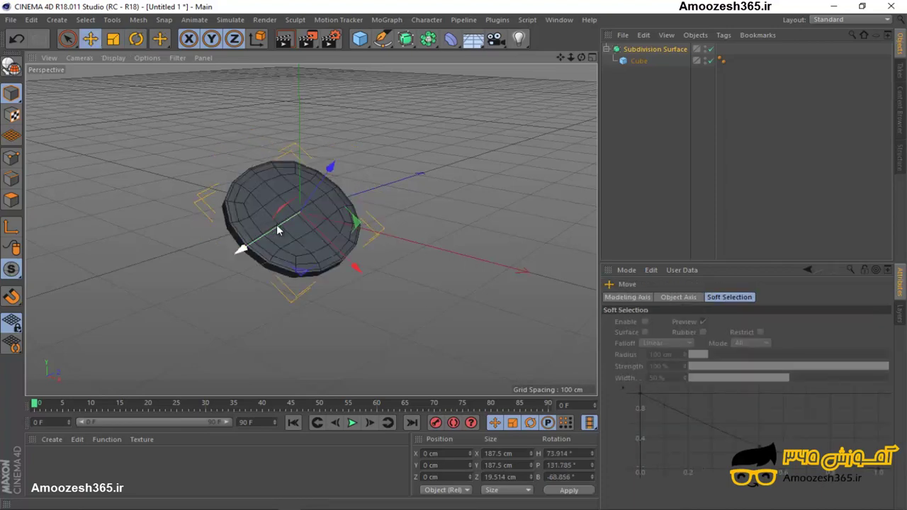
# Set the Segments Z of the cube beneath the Subdivision Surface to 10 and deselect it.
pyautogui.click(637, 61)
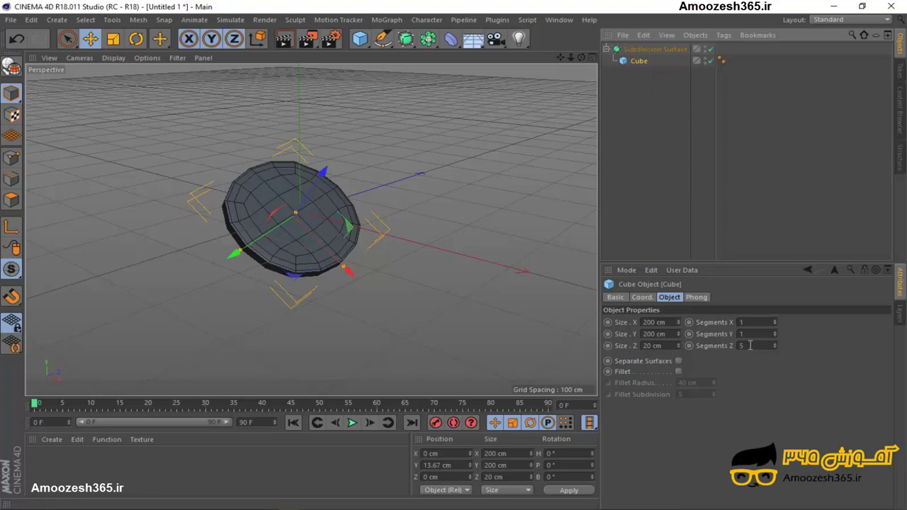
pyautogui.moveTo(750, 344); pyautogui.dragTo(734, 349)
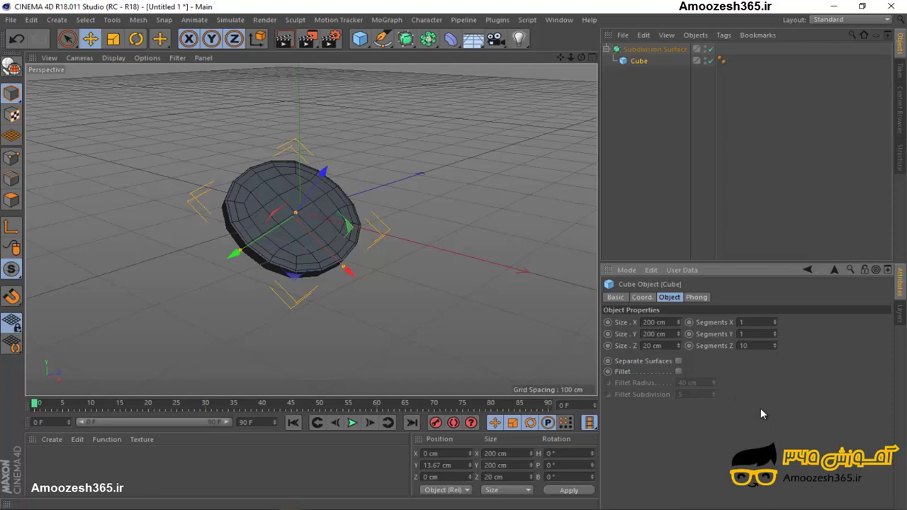
pyautogui.click(396, 278)
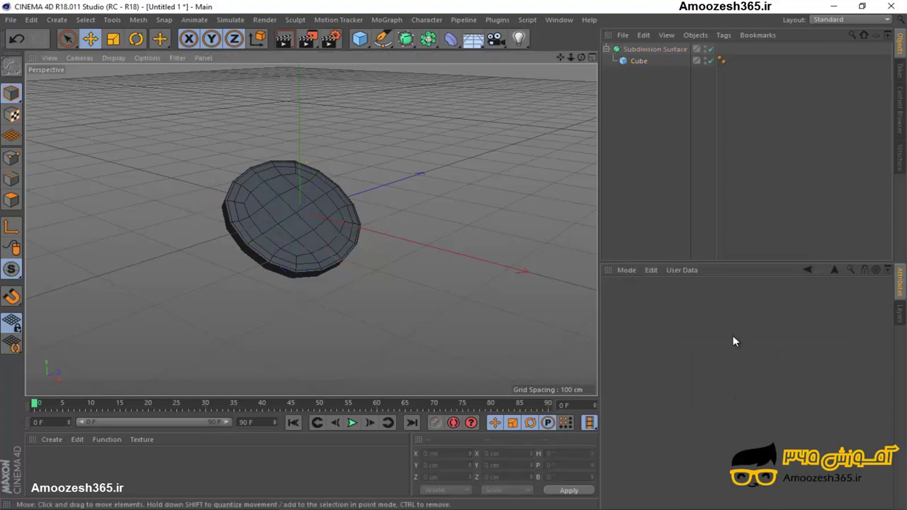
# Try a Segments Y value of 5 on the cube, and undo the change.
pyautogui.click(646, 59)
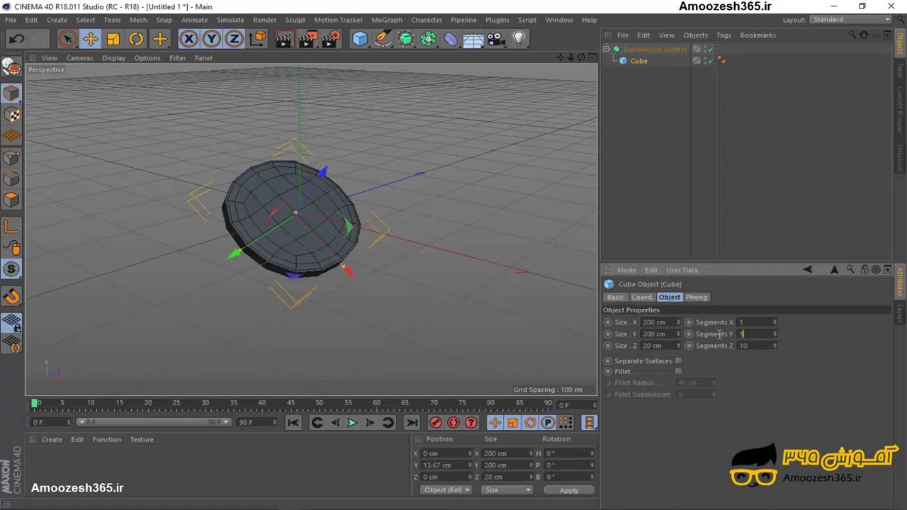
pyautogui.hotkey('ctrl', 'a')
pyautogui.press('Return')
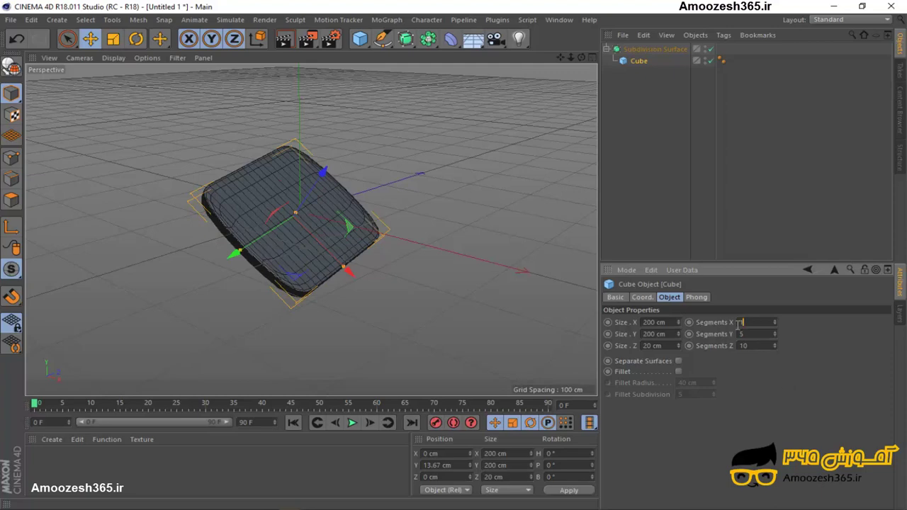
pyautogui.hotkey('ctrl', 'z')
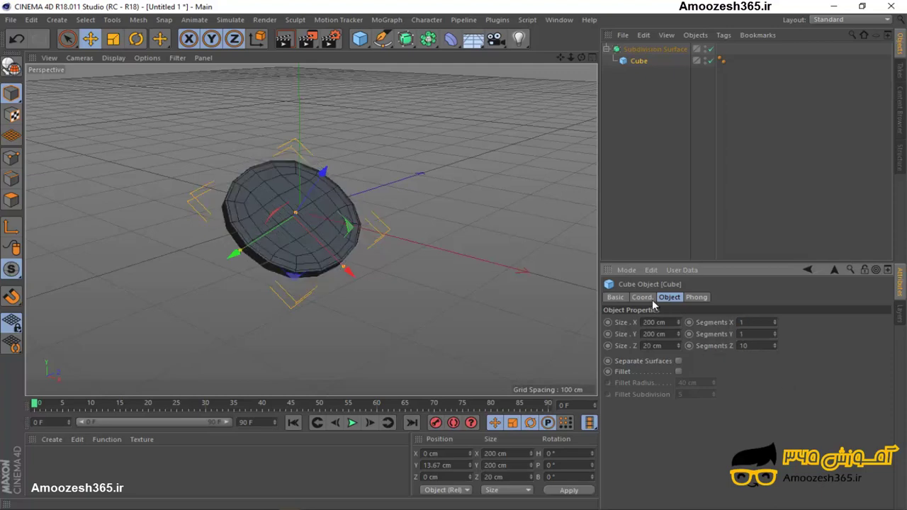
# Try a value of 6 for both Subdivision Editor and Subdivision Renderer on the Subdivision Surface.
pyautogui.click(635, 50)
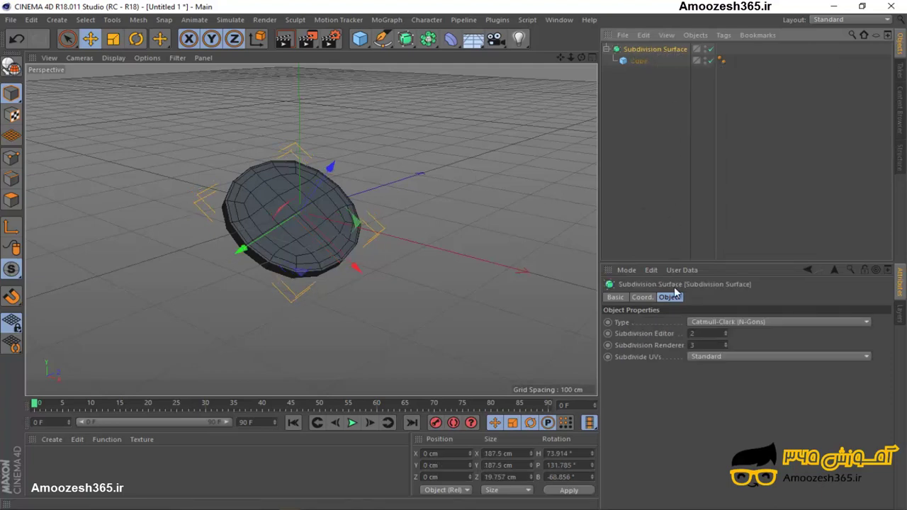
pyautogui.doubleClick(700, 335)
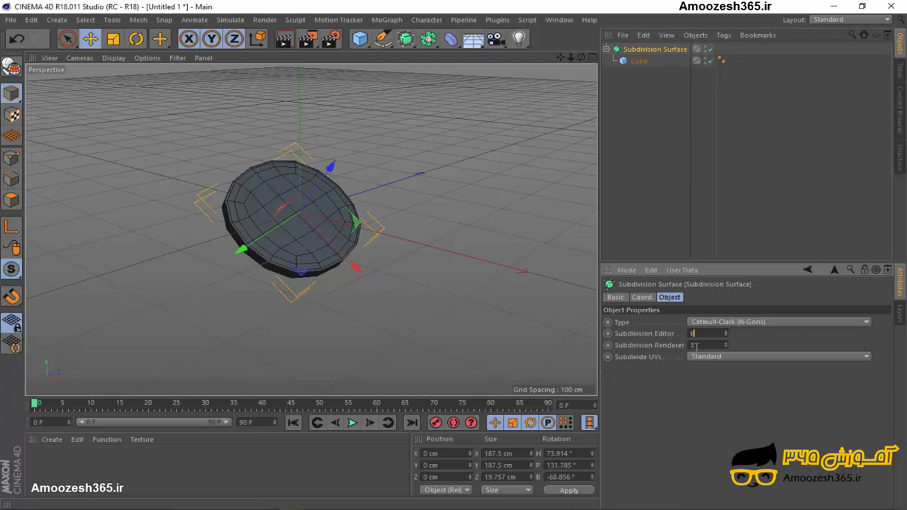
pyautogui.press('Tab')
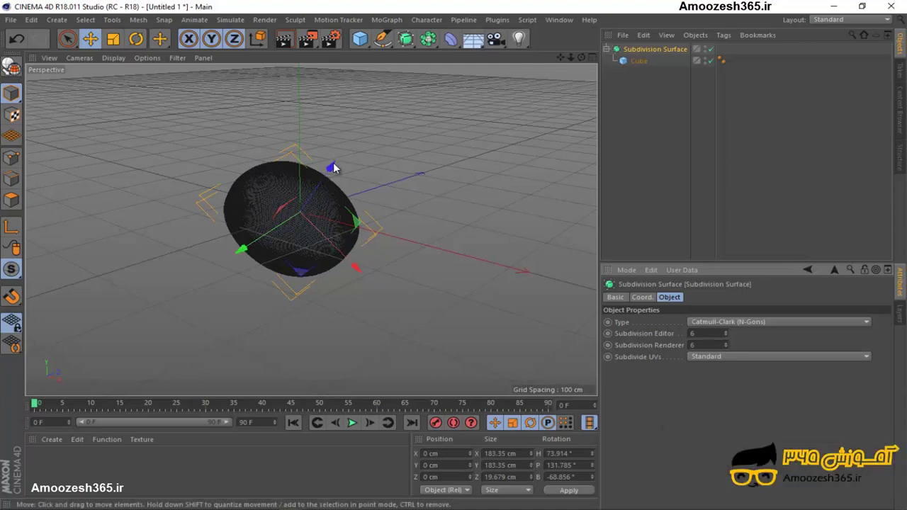
# Set Subdivision Editor and Subdivision Renderer to 3, and move the disc to about X 24, Y 27, Z -7 cm.
pyautogui.moveTo(342, 147); pyautogui.dragTo(352, 135)
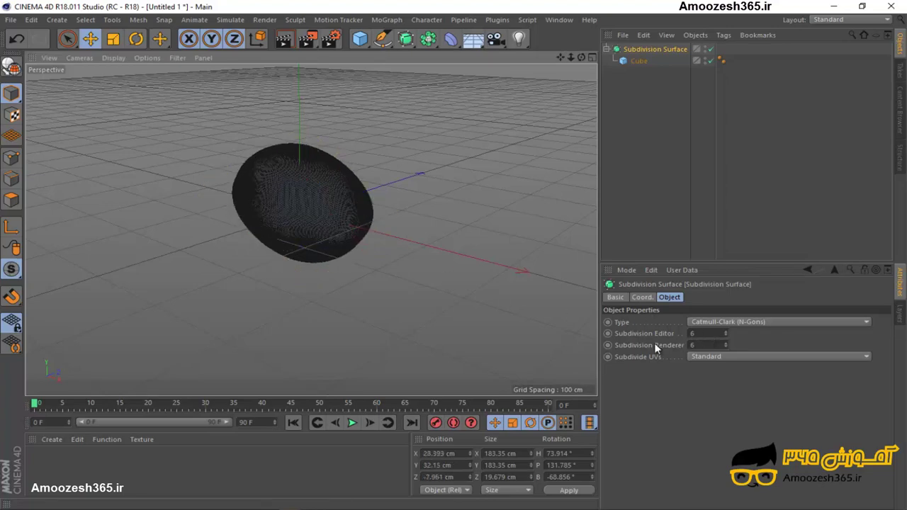
pyautogui.click(694, 333)
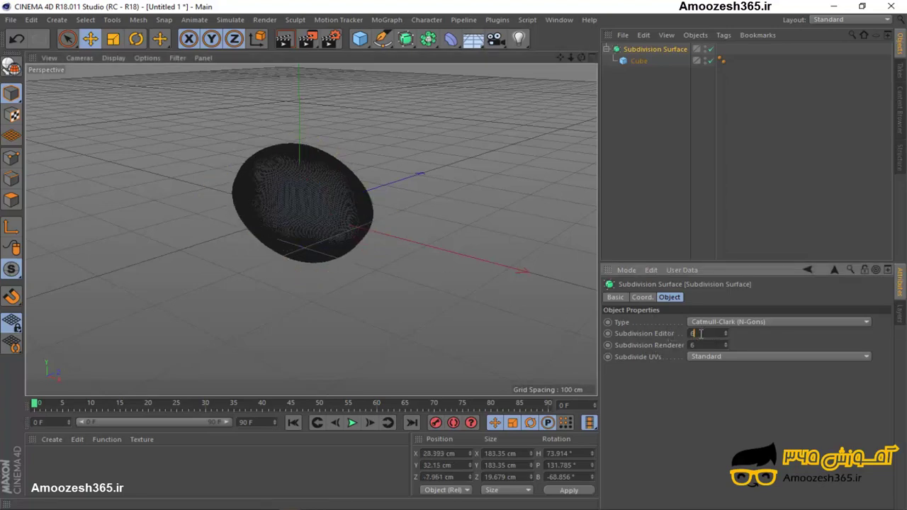
pyautogui.press('Return')
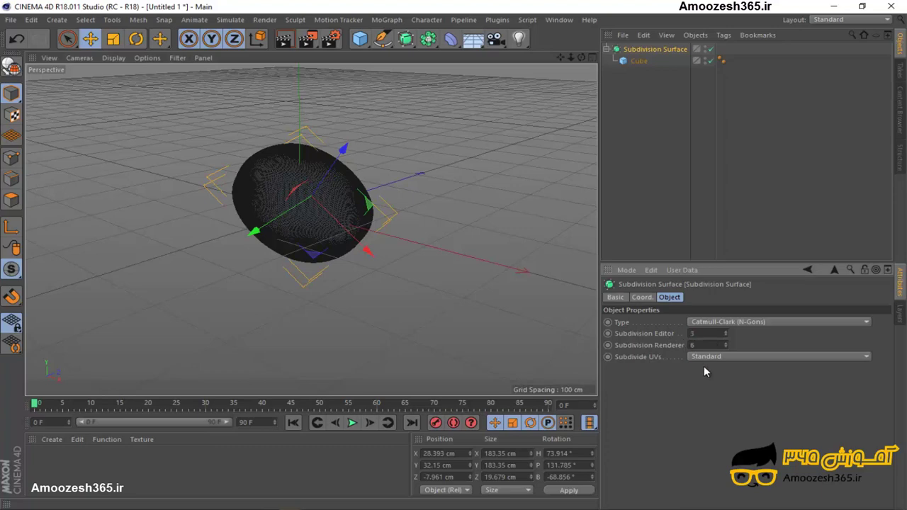
pyautogui.write('3')
pyautogui.press('Return')
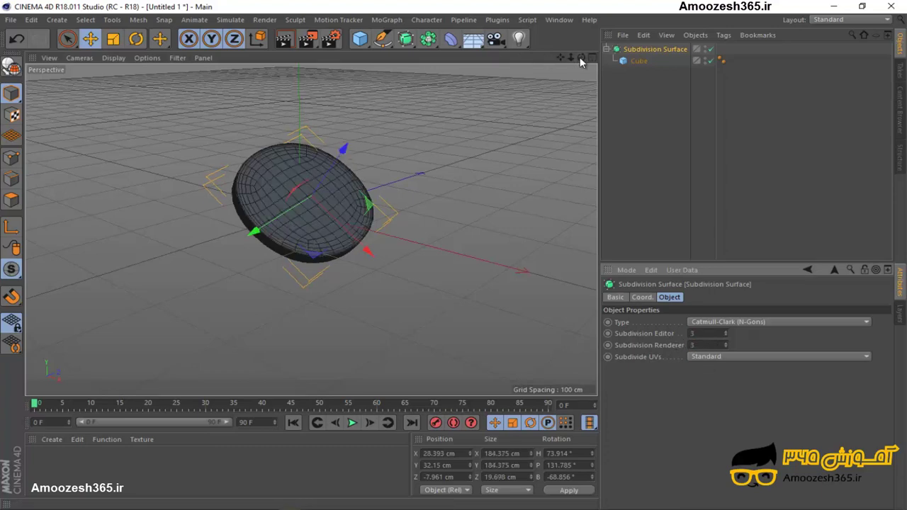
pyautogui.moveTo(580, 60)
pyautogui.mouseDown()
pyautogui.moveTo(417, 275)
pyautogui.moveTo(448, 261)
pyautogui.moveTo(419, 260)
pyautogui.moveTo(452, 245)
pyautogui.moveTo(428, 267)
pyautogui.moveTo(404, 271)
pyautogui.moveTo(467, 261)
pyautogui.moveTo(453, 253)
pyautogui.moveTo(461, 259)
pyautogui.moveTo(546, 85)
pyautogui.moveTo(300, 159)
pyautogui.mouseUp()
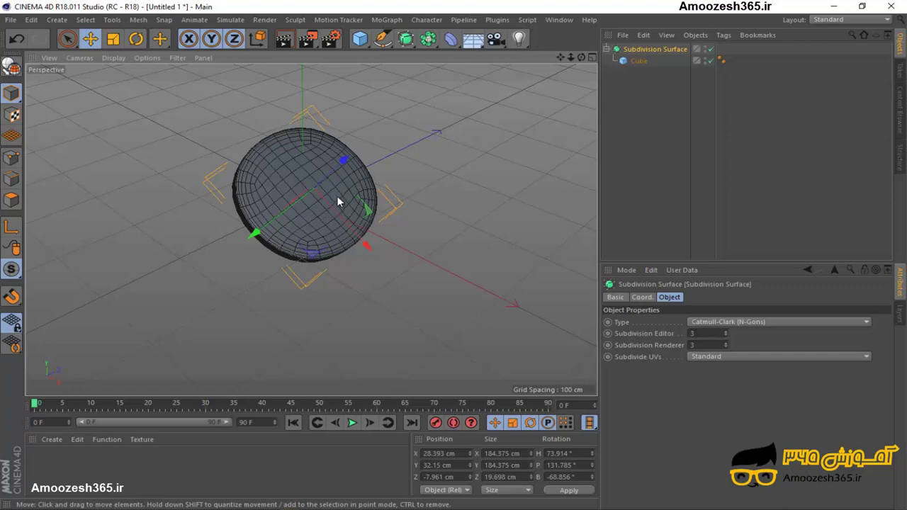
pyautogui.moveTo(348, 175); pyautogui.dragTo(356, 176)
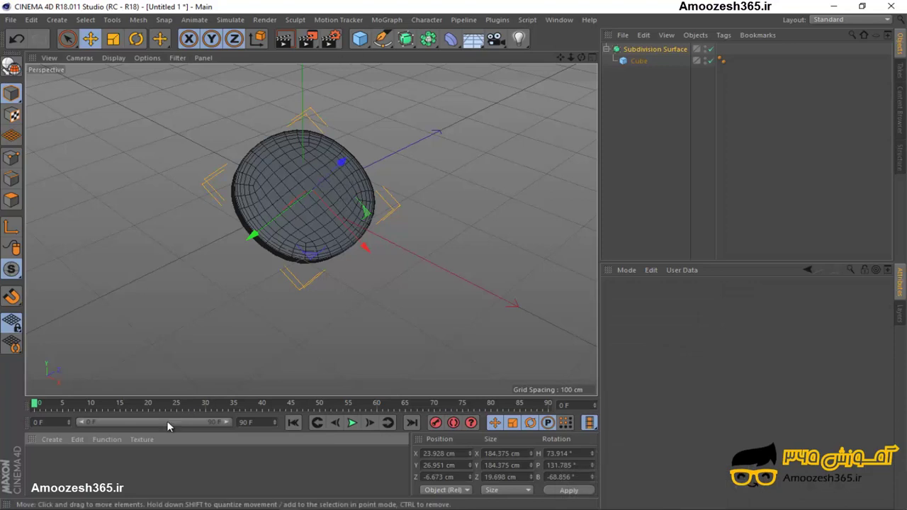
# Create a new material and apply it to the disc.
pyautogui.doubleClick(75, 465)
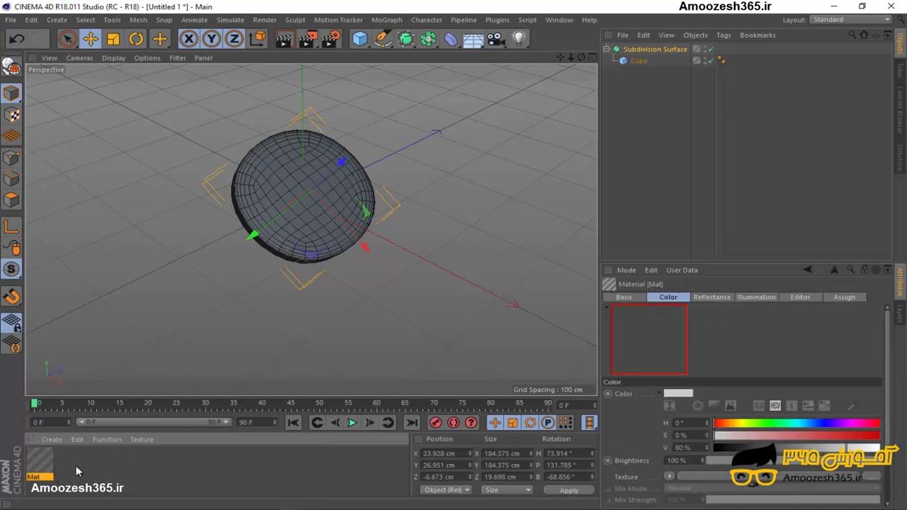
pyautogui.moveTo(42, 462); pyautogui.dragTo(294, 183)
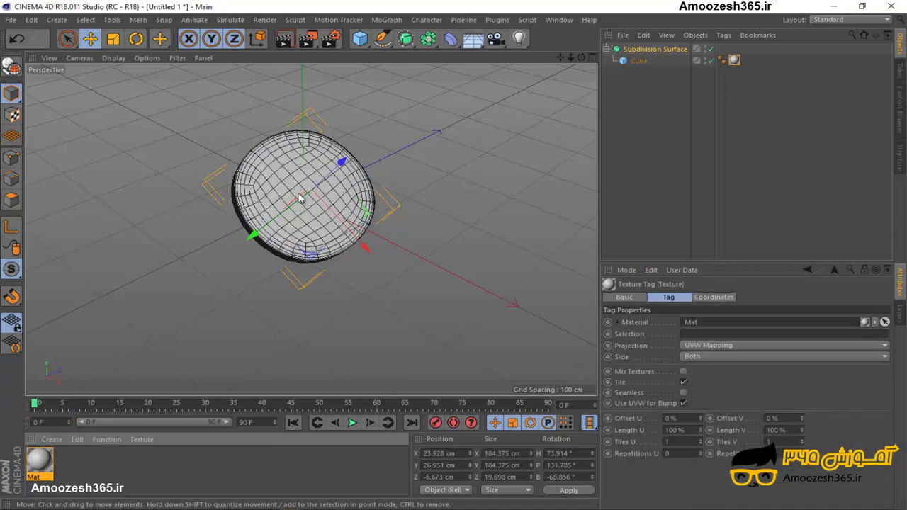
# Open the disc's material for editing and set its color hue to 85°.
pyautogui.doubleClick(40, 461)
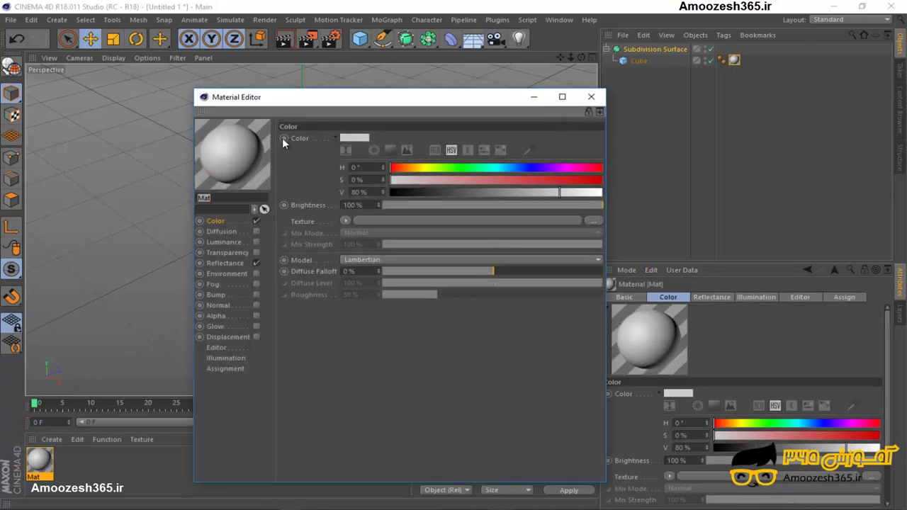
pyautogui.moveTo(323, 105); pyautogui.dragTo(338, 81)
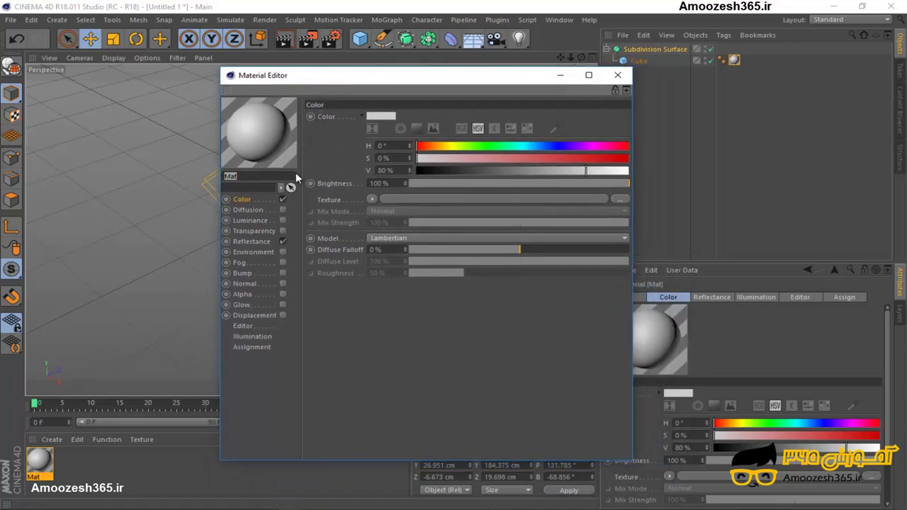
pyautogui.moveTo(418, 146); pyautogui.dragTo(465, 146)
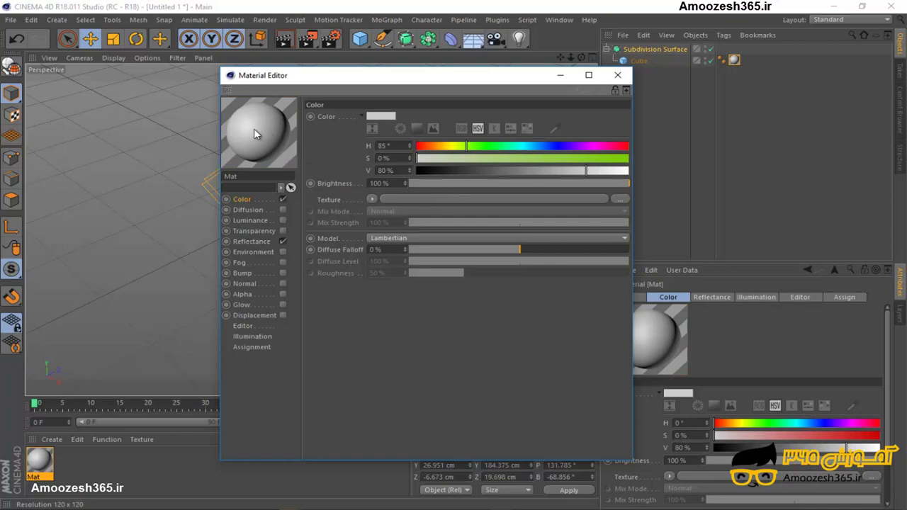
pyautogui.moveTo(319, 76); pyautogui.dragTo(340, 77)
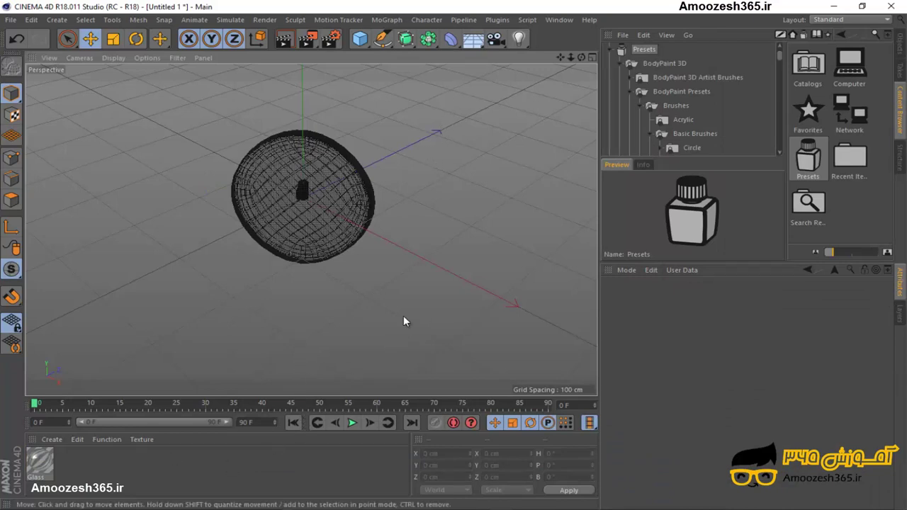
# Add the Beer Mug 03 model from the Broadcast 3D Objects Glassware presets to the scene.
pyautogui.doubleClick(815, 160)
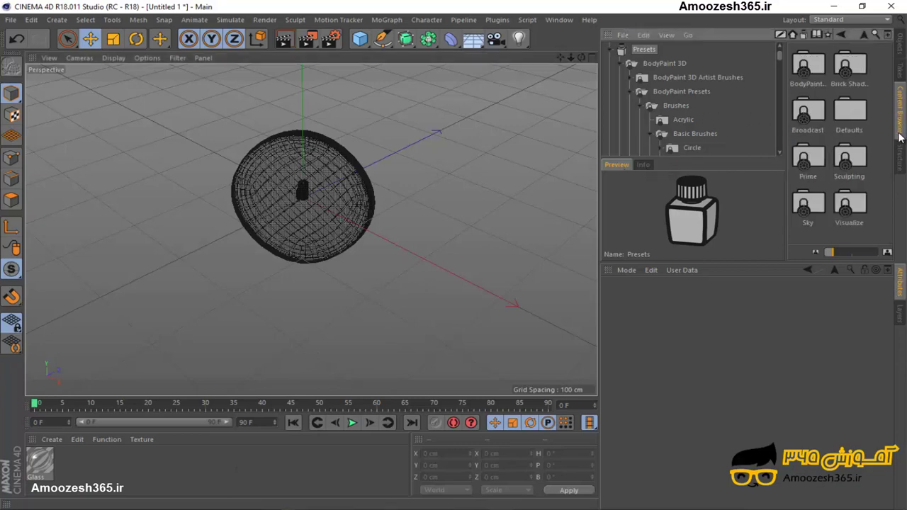
pyautogui.doubleClick(815, 123)
pyautogui.doubleClick(808, 71)
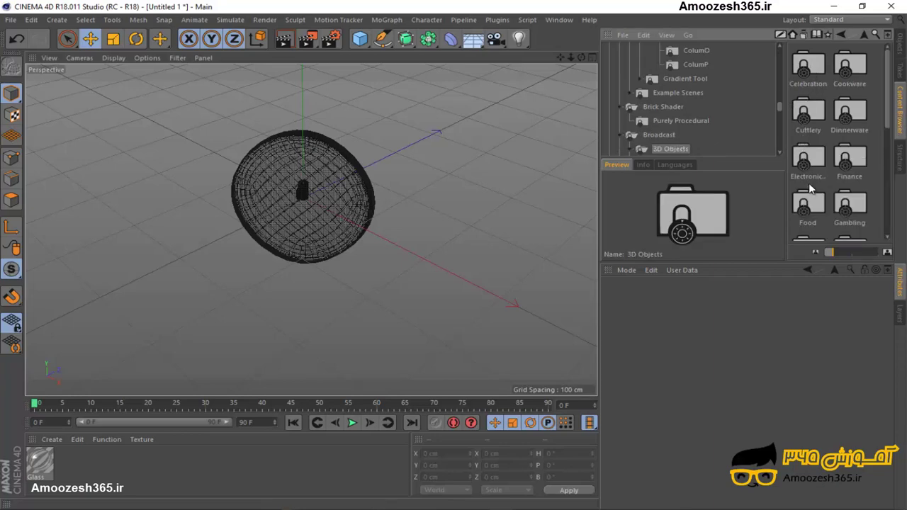
pyautogui.scroll(-3, 811, 185)
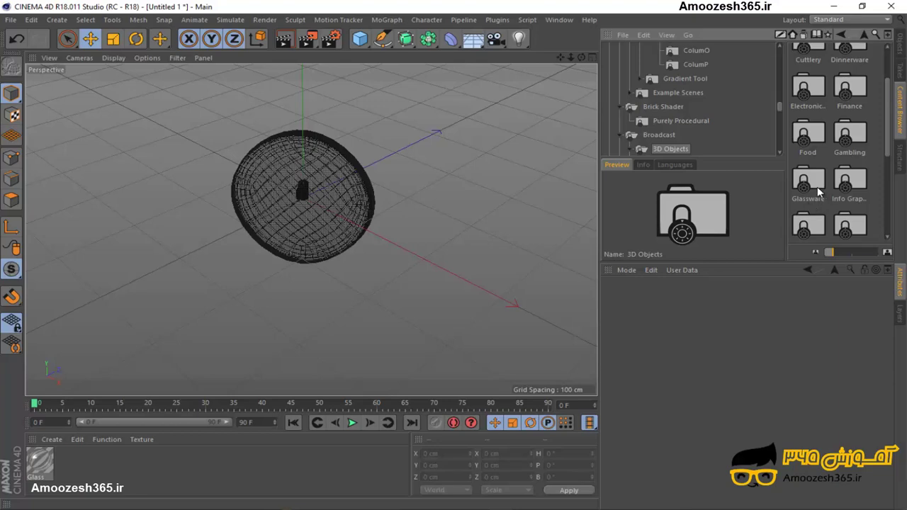
pyautogui.doubleClick(808, 185)
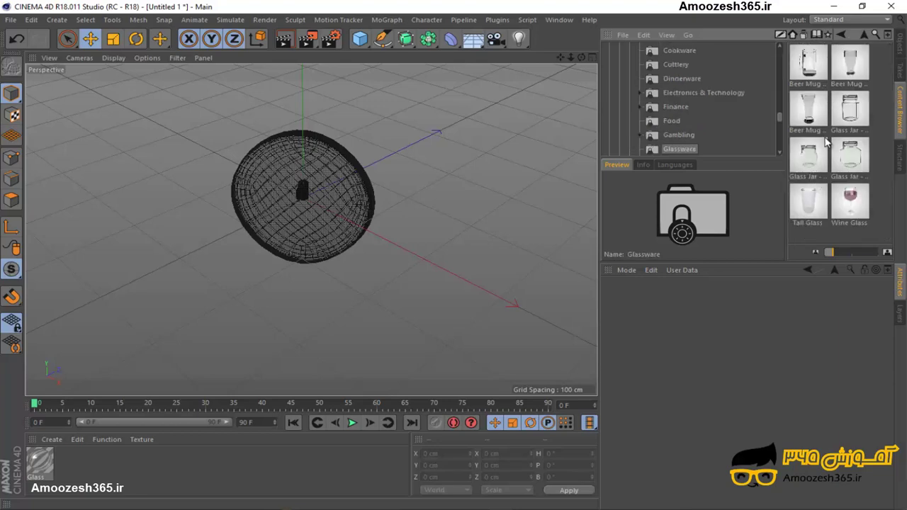
pyautogui.click(849, 152)
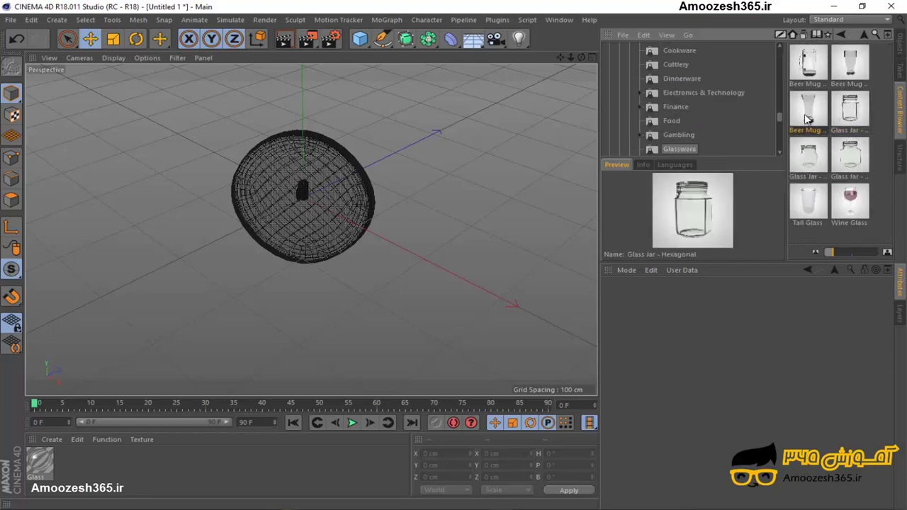
pyautogui.click(807, 204)
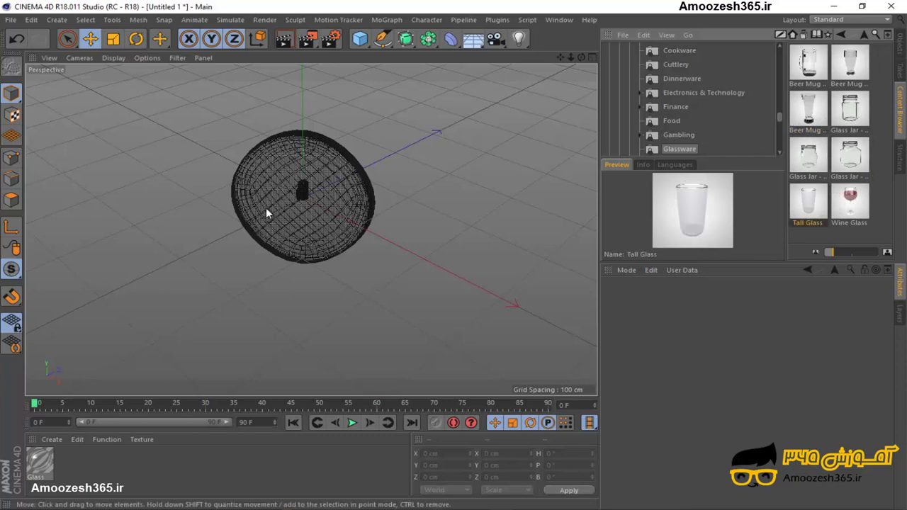
pyautogui.moveTo(814, 117); pyautogui.dragTo(313, 193)
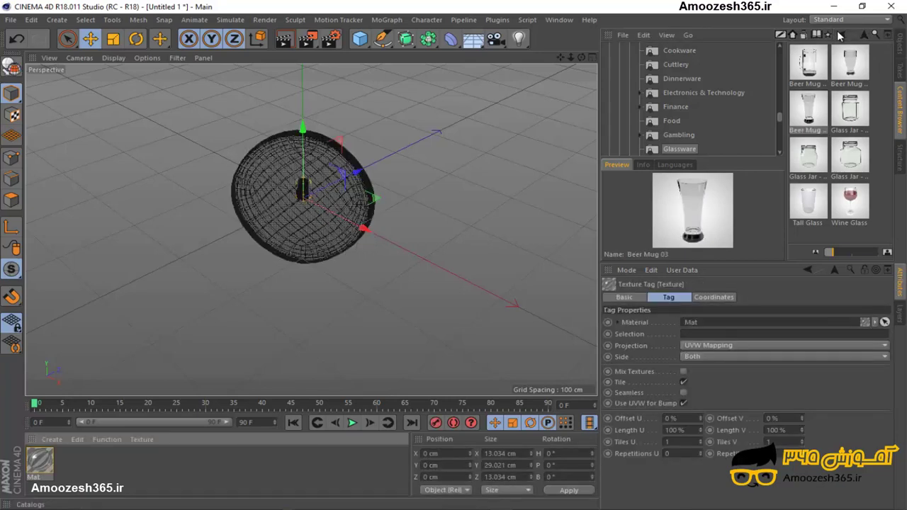
# Return the Content Browser to its top level and view its categories in a separate window.
pyautogui.click(866, 36)
pyautogui.click(864, 35)
pyautogui.click(864, 36)
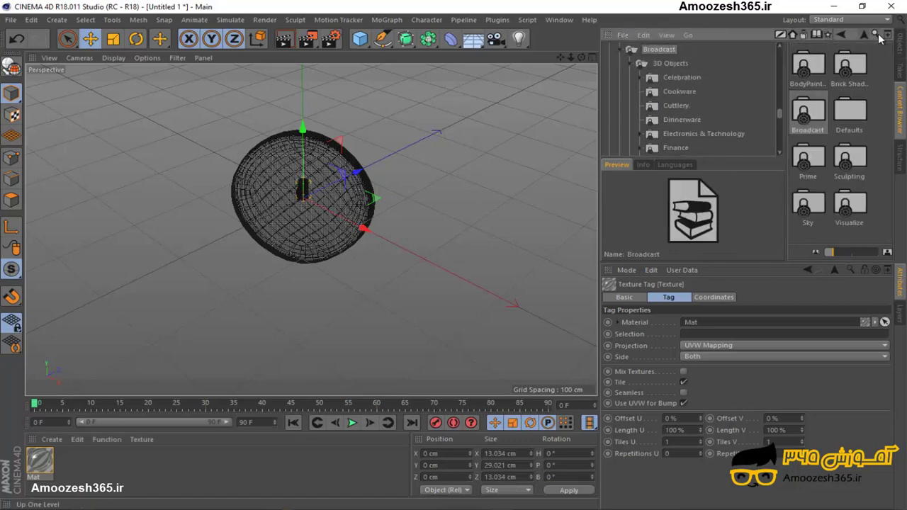
pyautogui.click(864, 36)
pyautogui.click(889, 34)
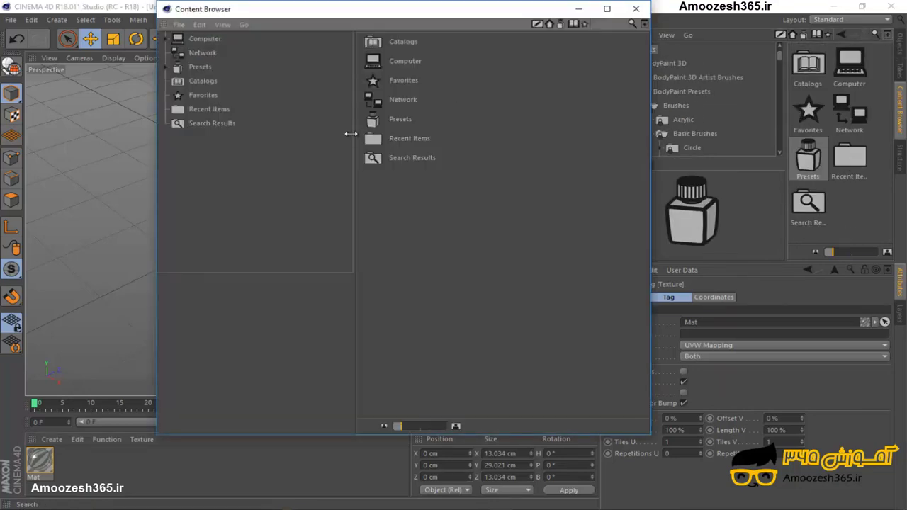
pyautogui.moveTo(382, 19); pyautogui.dragTo(426, 41)
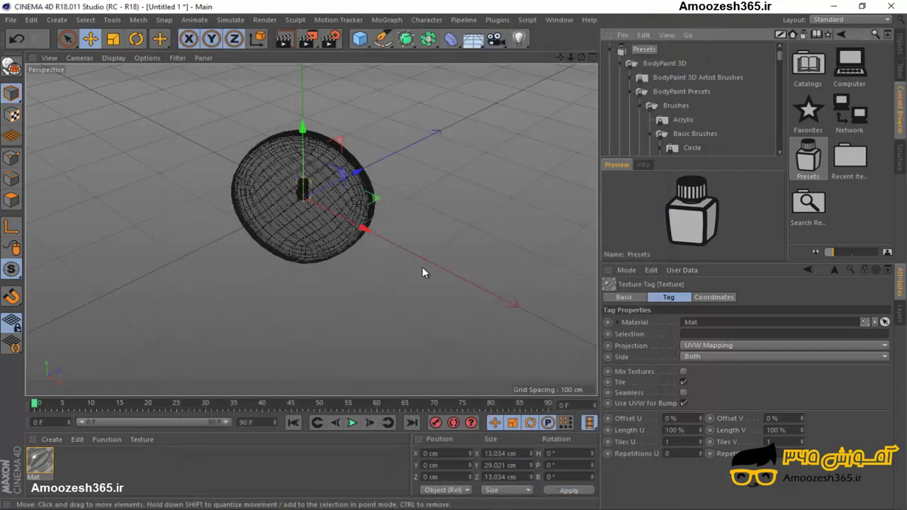
# Delete the Beer Mug 01 object from the scene.
pyautogui.click(365, 231)
pyautogui.click(899, 46)
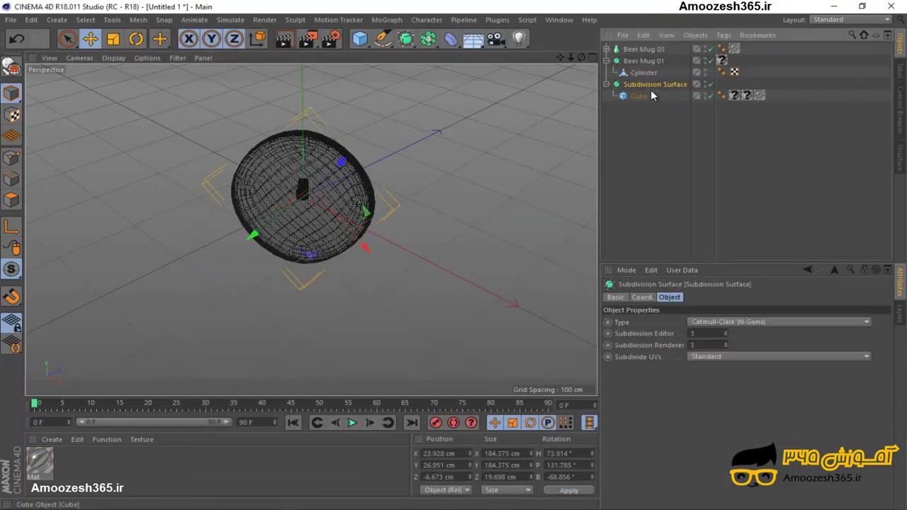
pyautogui.click(729, 59)
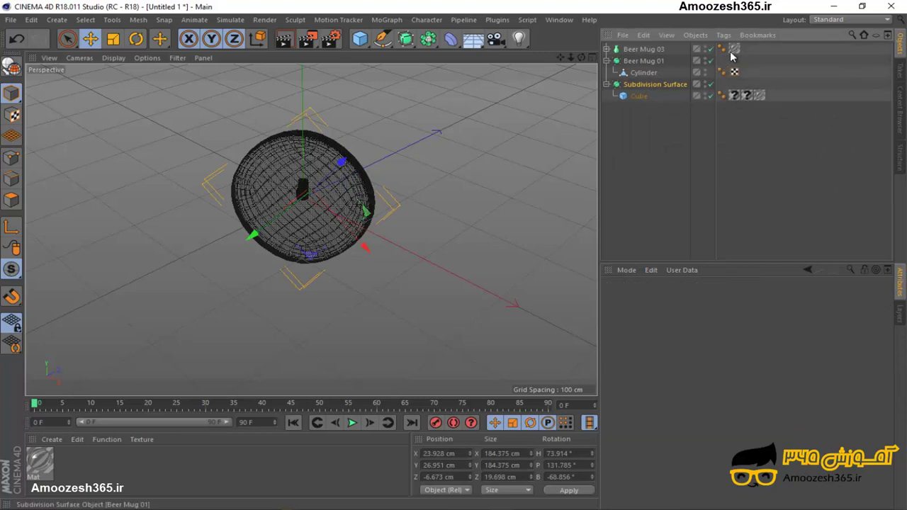
pyautogui.click(658, 51)
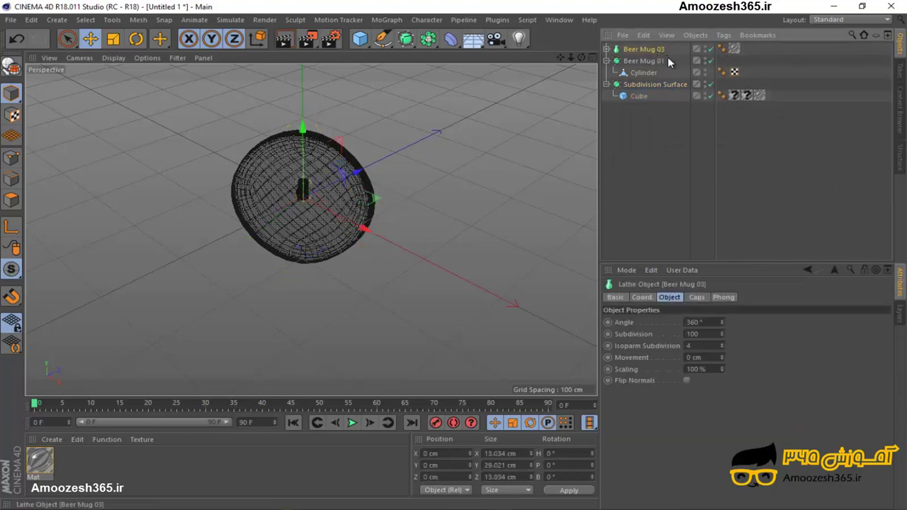
pyautogui.click(660, 59)
pyautogui.press('Delete')
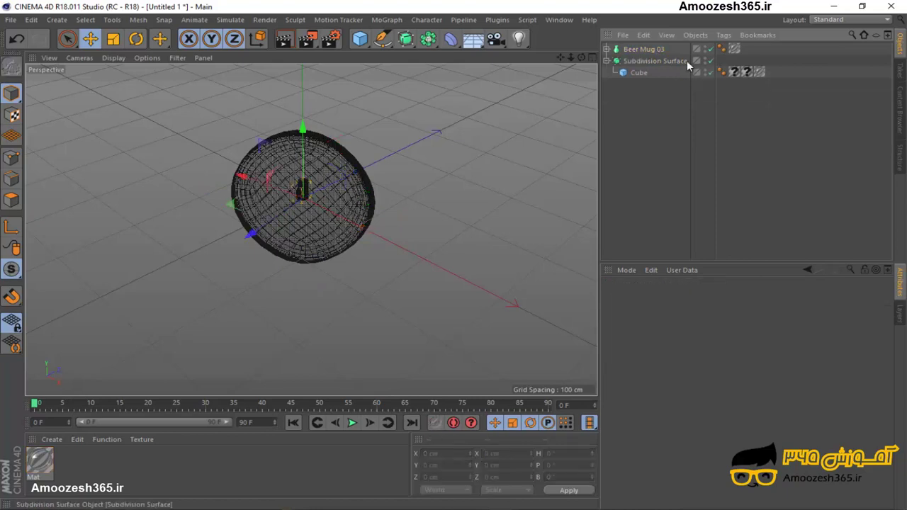
# Remove the two question-mark texture tags from the Cube, keeping its Mat material tag.
pyautogui.click(733, 71)
pyautogui.press('Delete')
pyautogui.press('Delete')
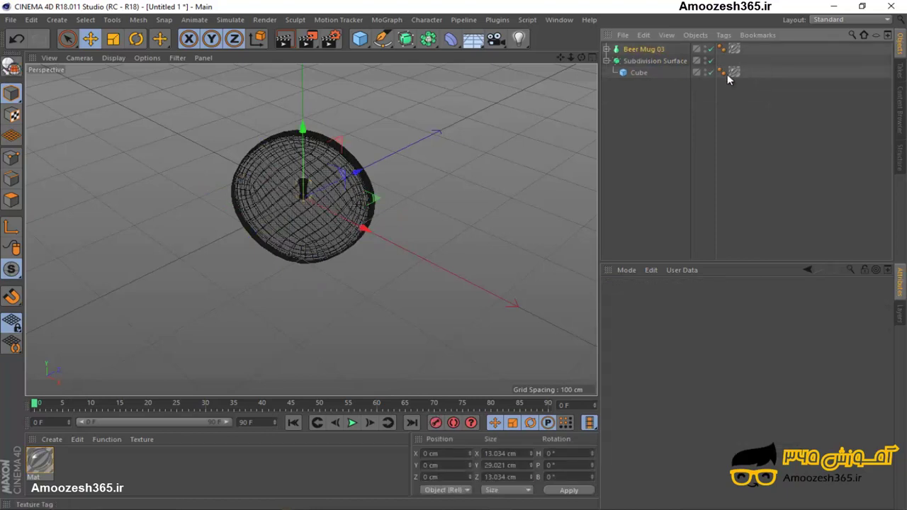
# Set the Cube's Segments Z to 5.
pyautogui.click(638, 73)
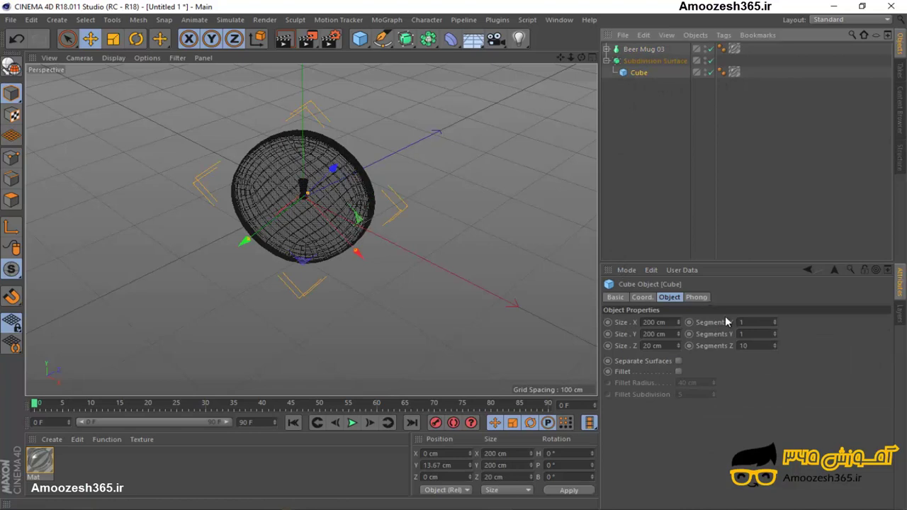
pyautogui.click(744, 345)
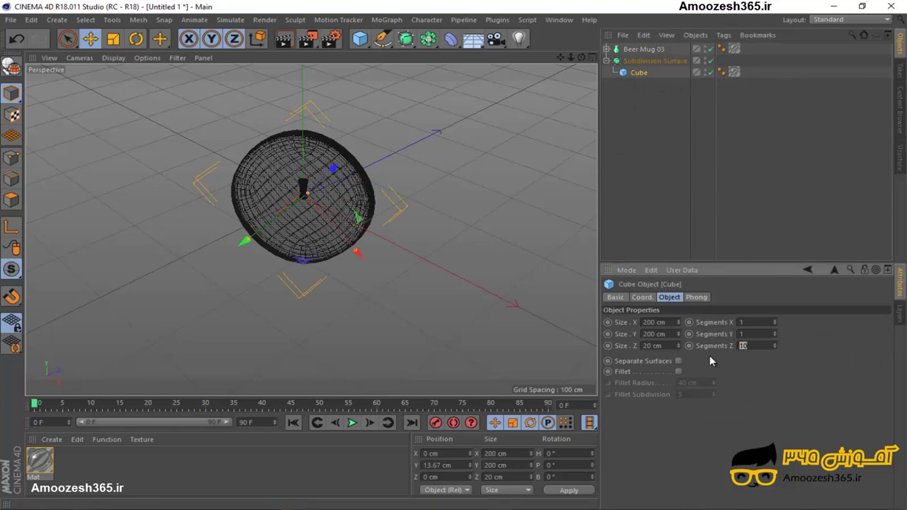
pyautogui.write('5')
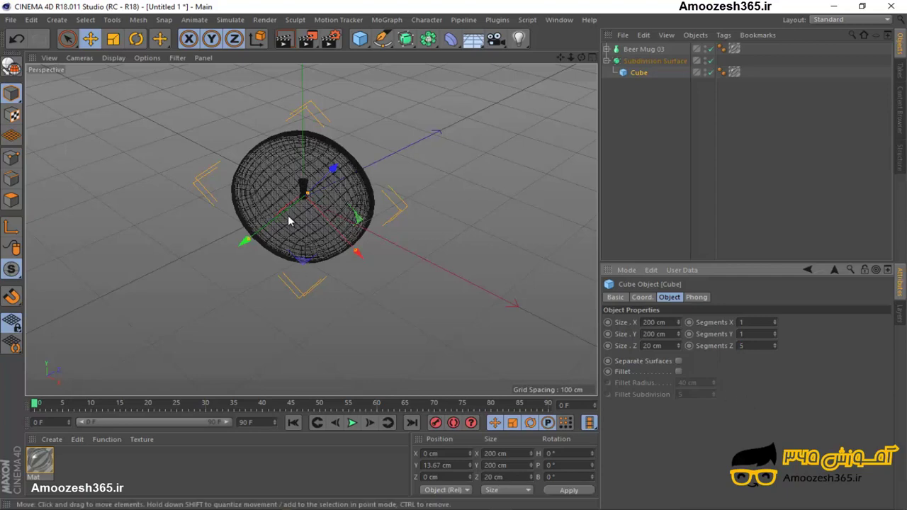
pyautogui.click(427, 294)
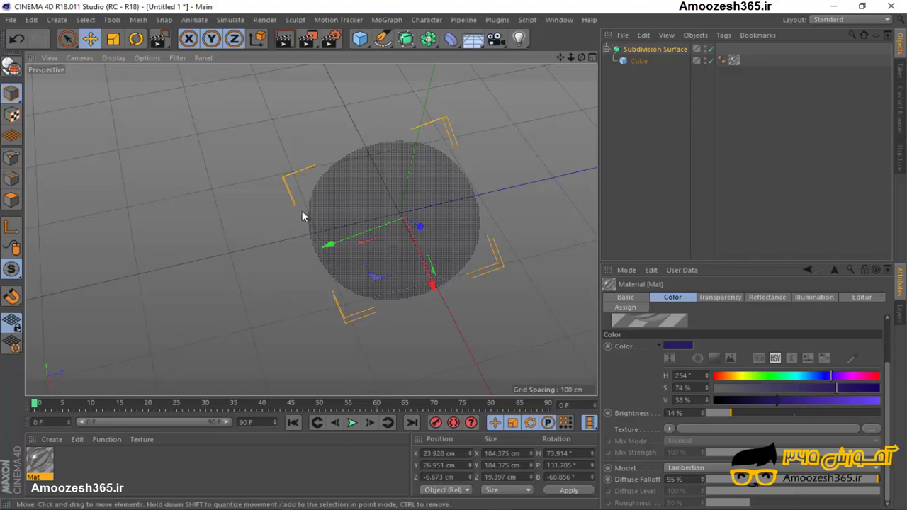
# Move the whole Subdivision Surface disc to about X 24, Y 17, Z -48 cm.
pyautogui.click(392, 203)
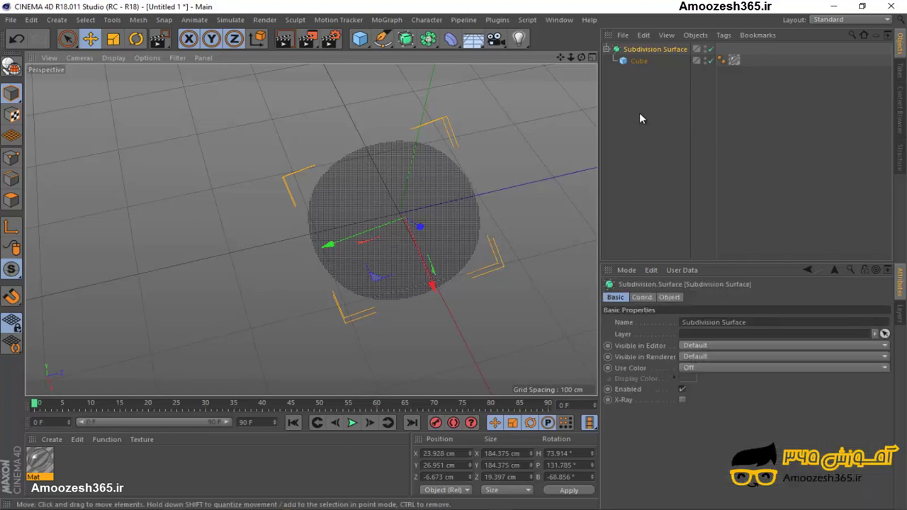
pyautogui.click(640, 60)
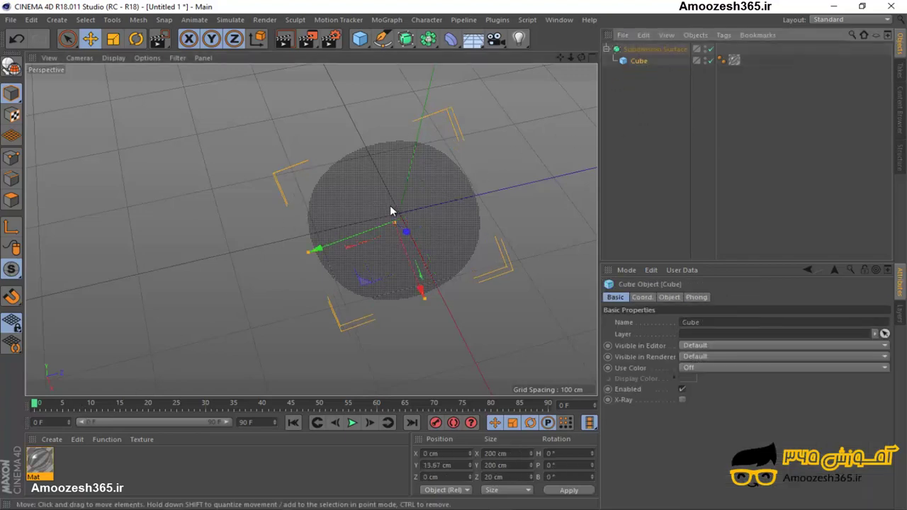
pyautogui.click(324, 247)
pyautogui.moveTo(324, 247); pyautogui.dragTo(603, 140)
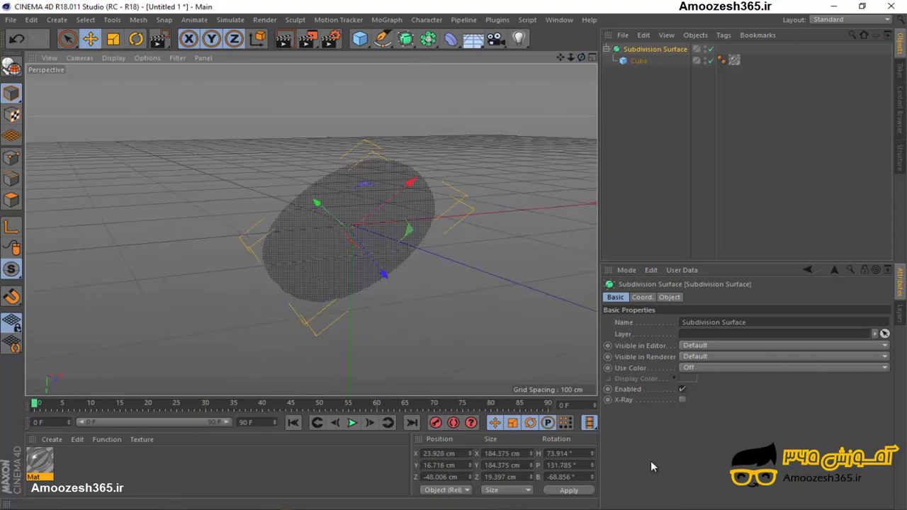
# Remove the Mat material tag from the Cube and shift the Cube to about X 3.4 cm.
pyautogui.click(639, 60)
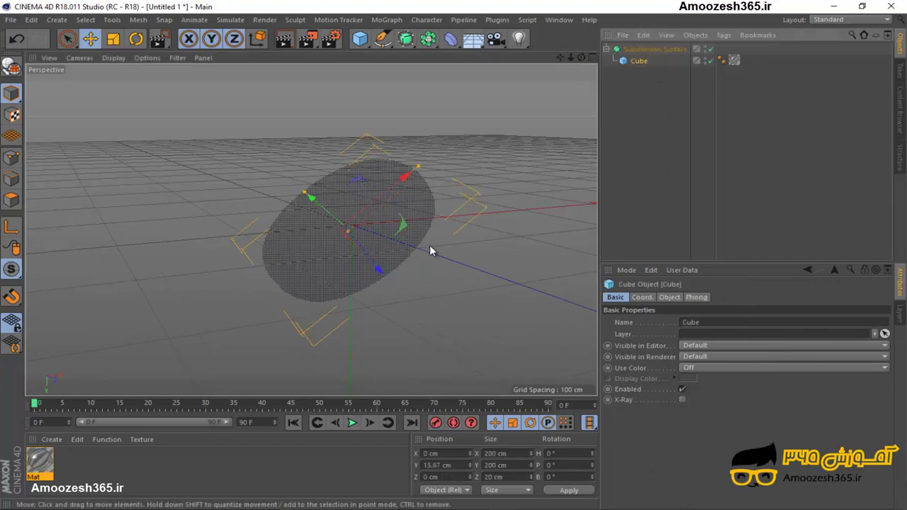
pyautogui.click(315, 241)
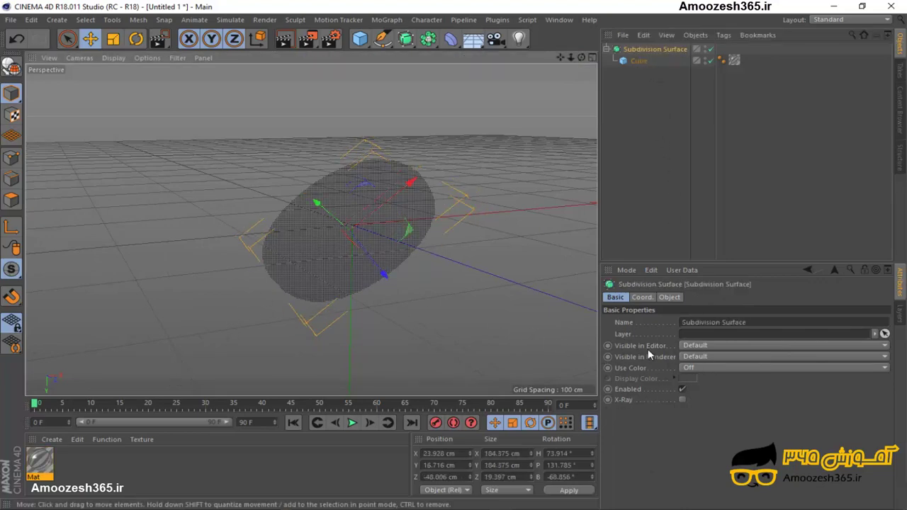
pyautogui.click(703, 322)
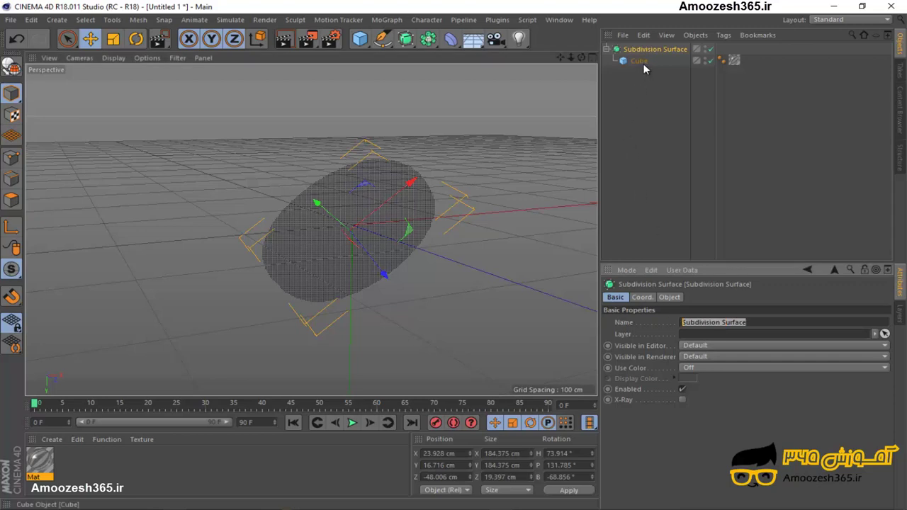
pyautogui.click(734, 60)
pyautogui.press('Delete')
pyautogui.moveTo(424, 189); pyautogui.dragTo(428, 194)
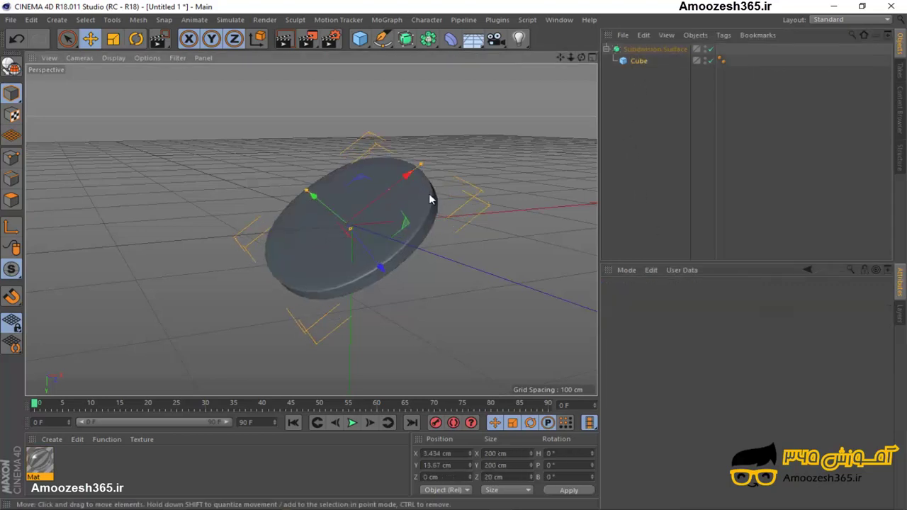